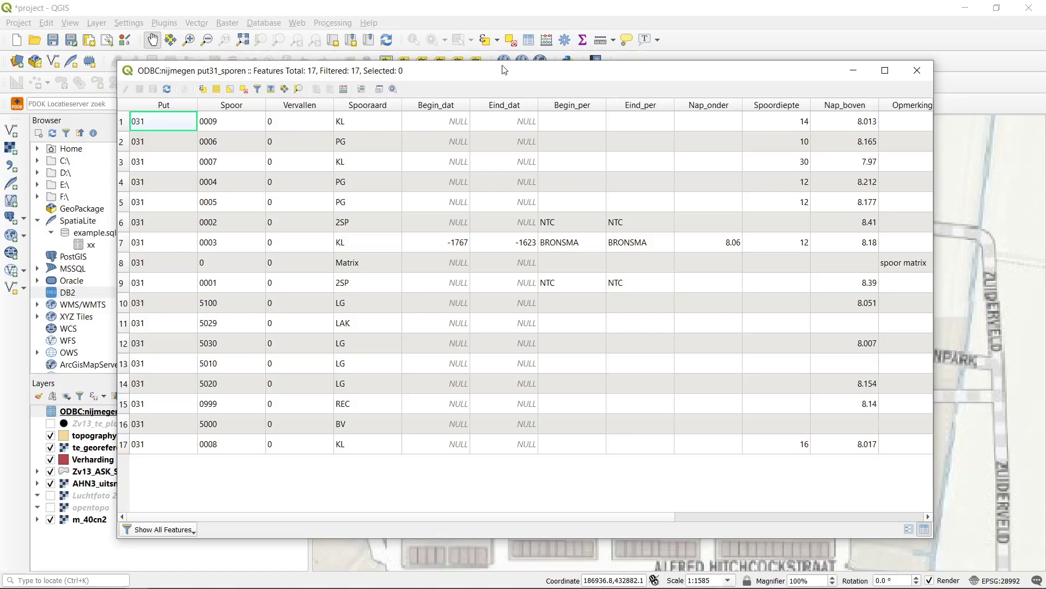
# Open the attribute table of the Zv13_ASK_SPOORDAARD_all_trenches_layer_1 layer.
pyautogui.click(87, 471)
pyautogui.moveTo(137, 582)
pyautogui.click(204, 523)
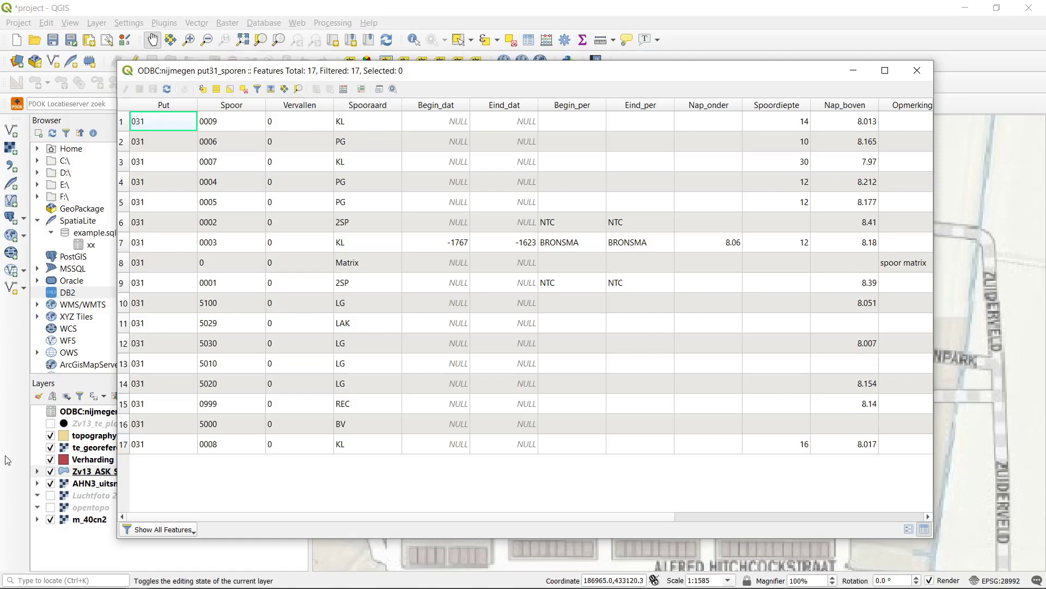
pyautogui.click(77, 473)
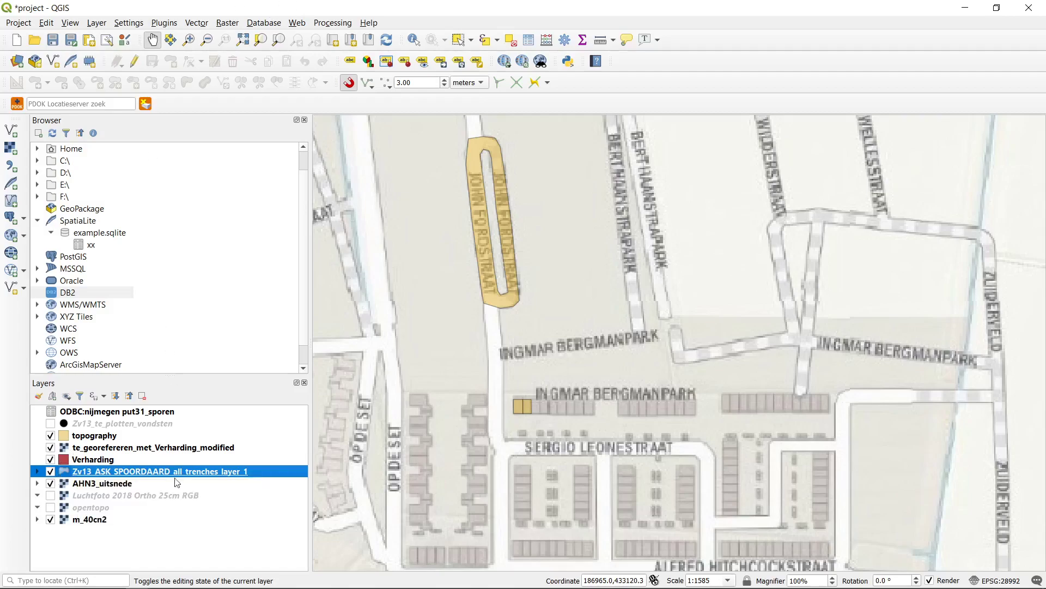
pyautogui.rightClick(211, 473)
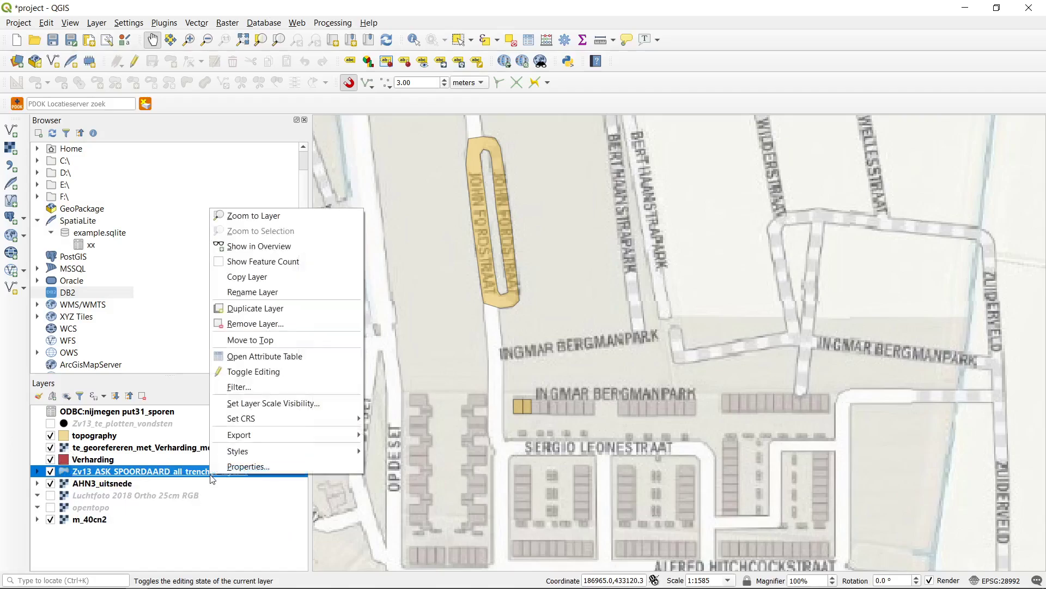
pyautogui.click(329, 357)
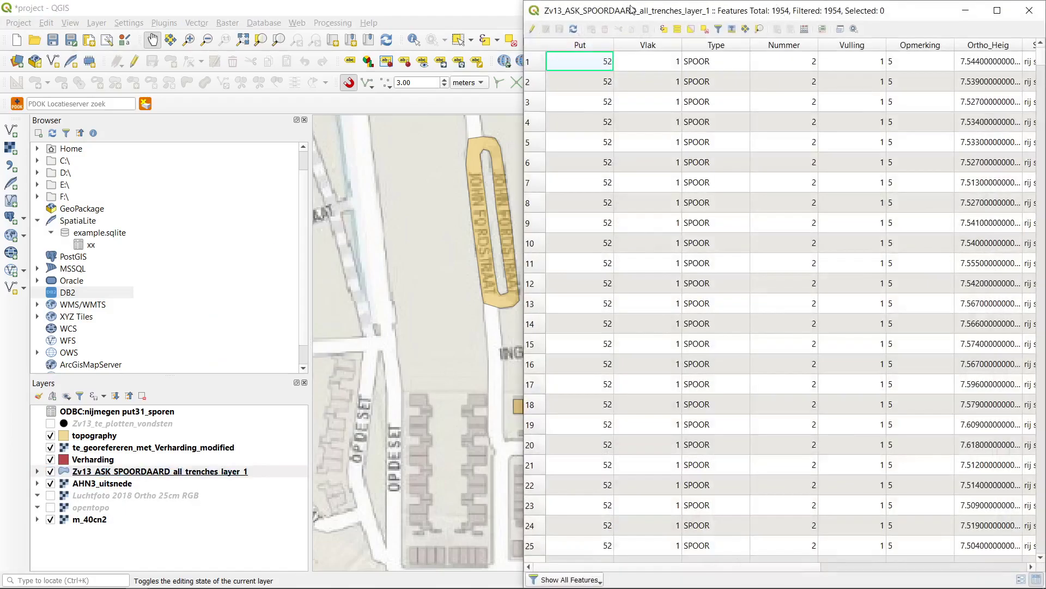
# Select the trench features by expression with "Put" = '31'.
pyautogui.click(662, 29)
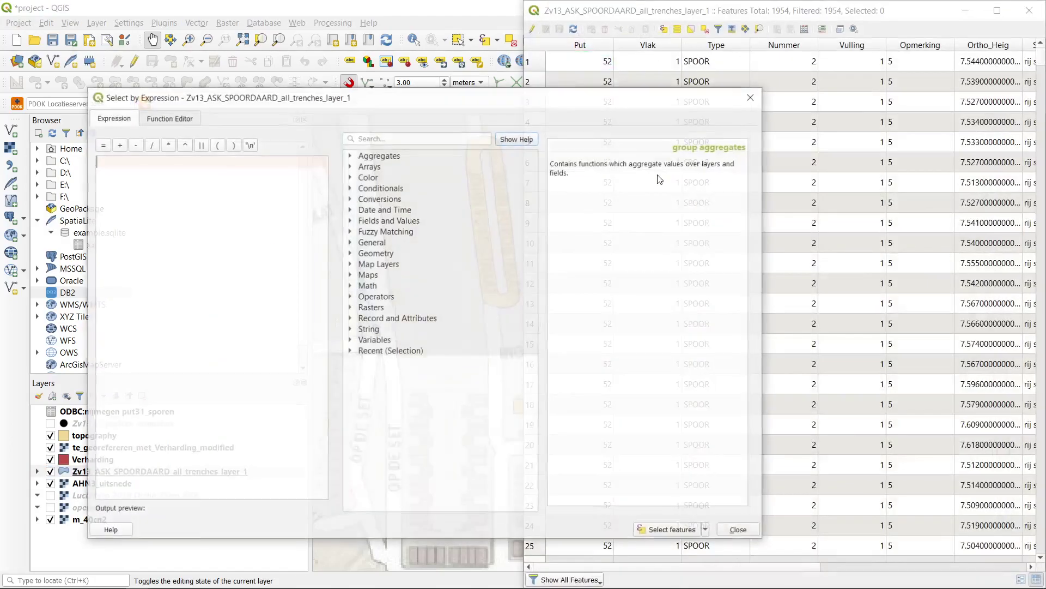
pyautogui.click(351, 220)
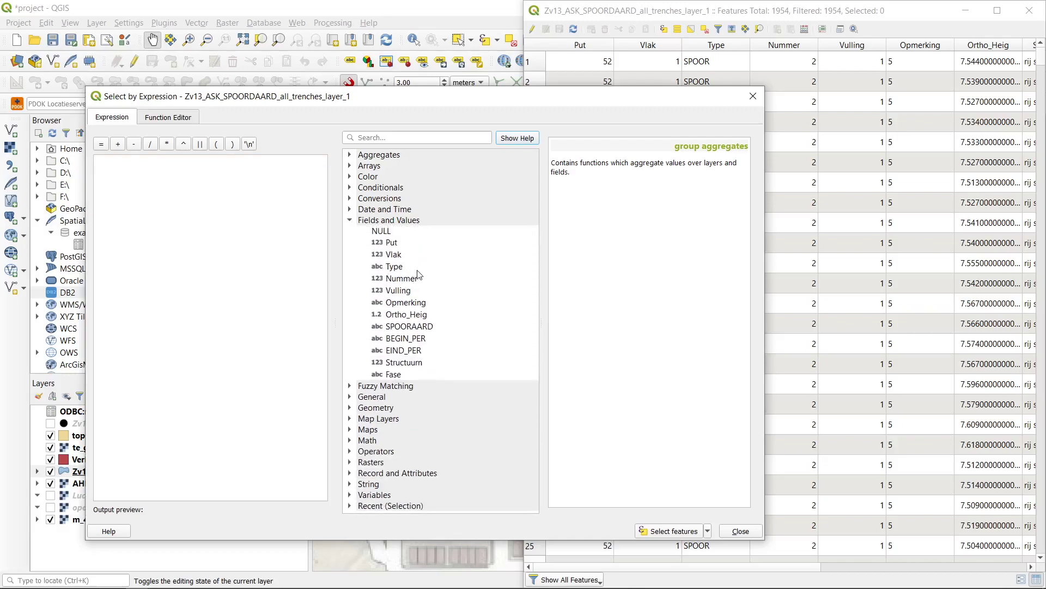
pyautogui.doubleClick(395, 244)
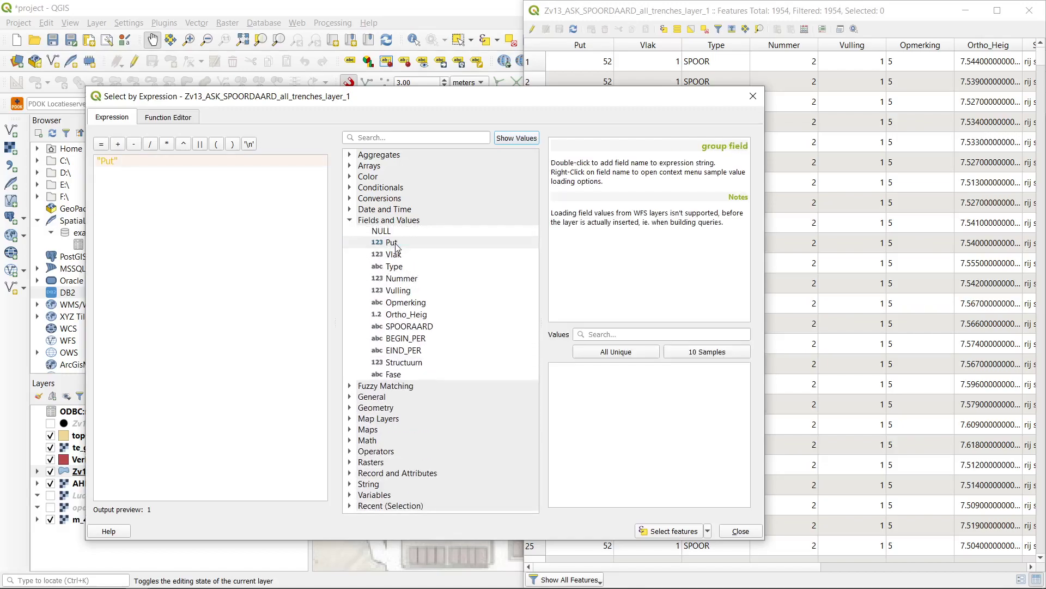
pyautogui.click(100, 144)
pyautogui.write("'31'")
pyautogui.click(691, 530)
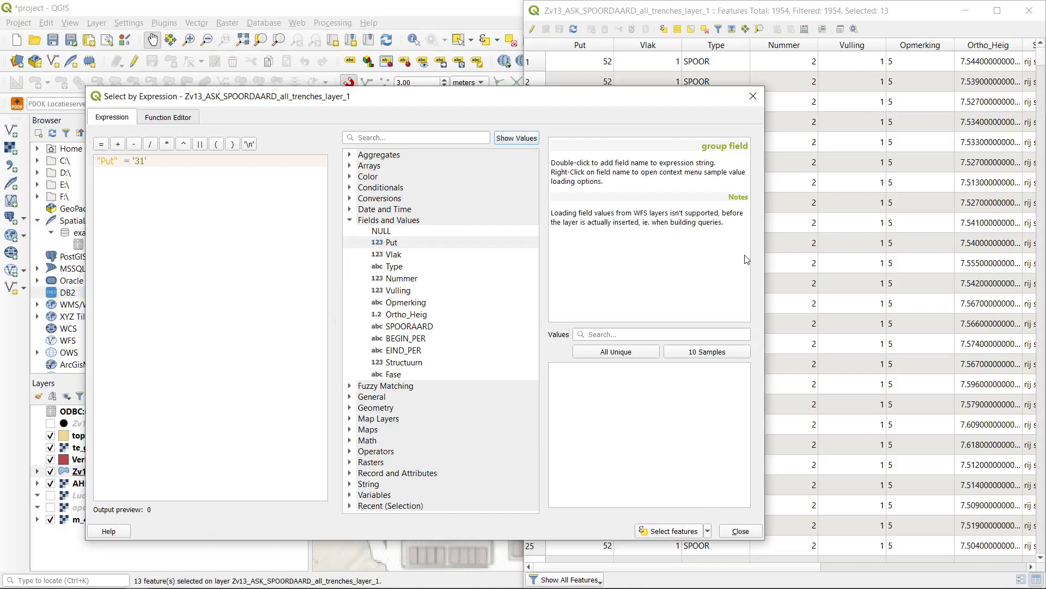
# Limit the attribute table to the selected features and close the Select by Expression dialog.
pyautogui.moveTo(697, 100); pyautogui.dragTo(474, 62)
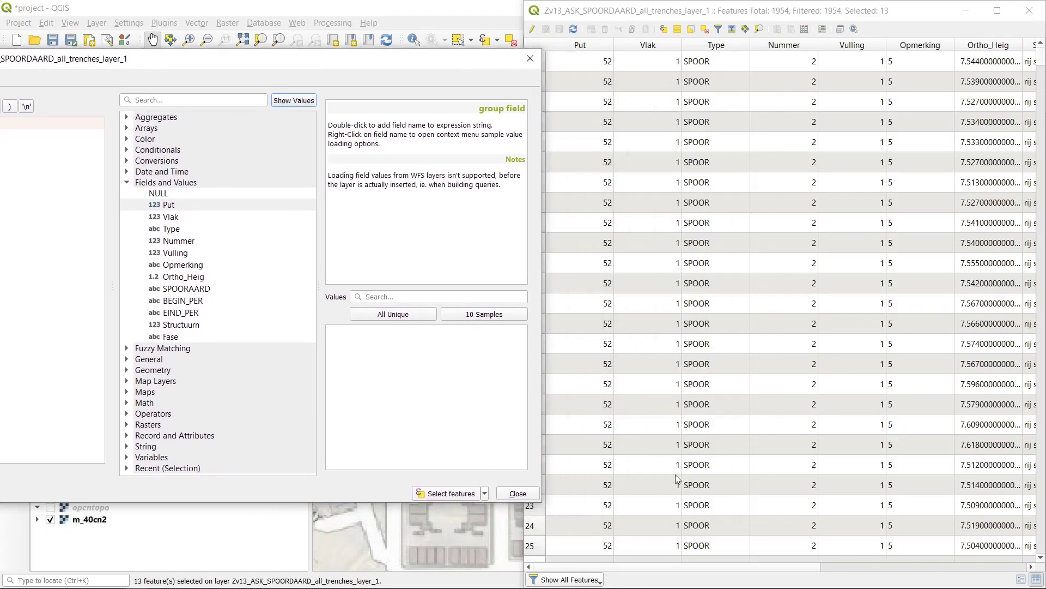
pyautogui.click(600, 580)
pyautogui.click(586, 504)
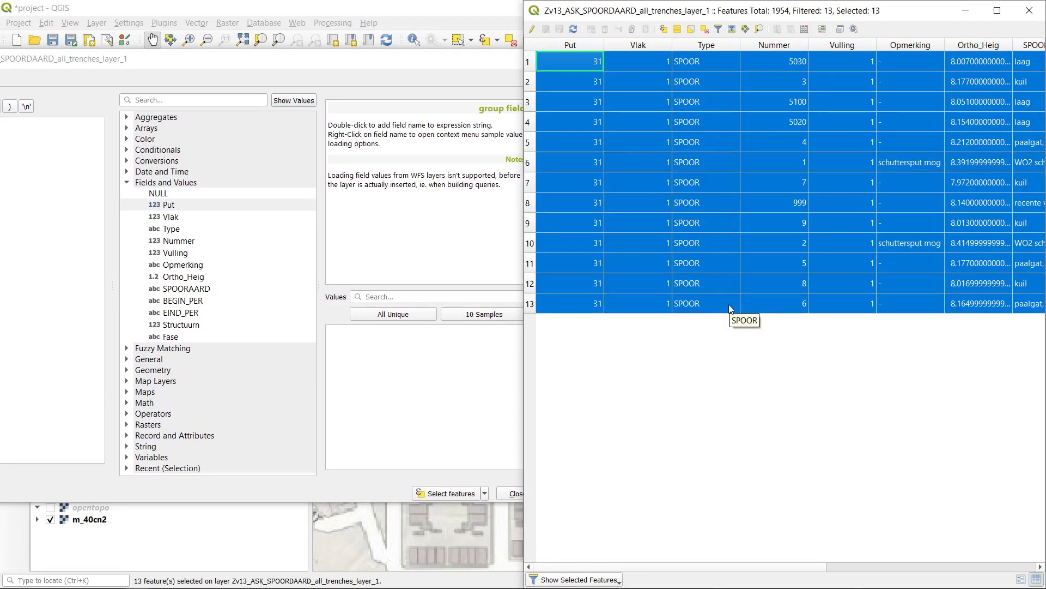
pyautogui.moveTo(440, 63); pyautogui.dragTo(773, 82)
pyautogui.click(861, 79)
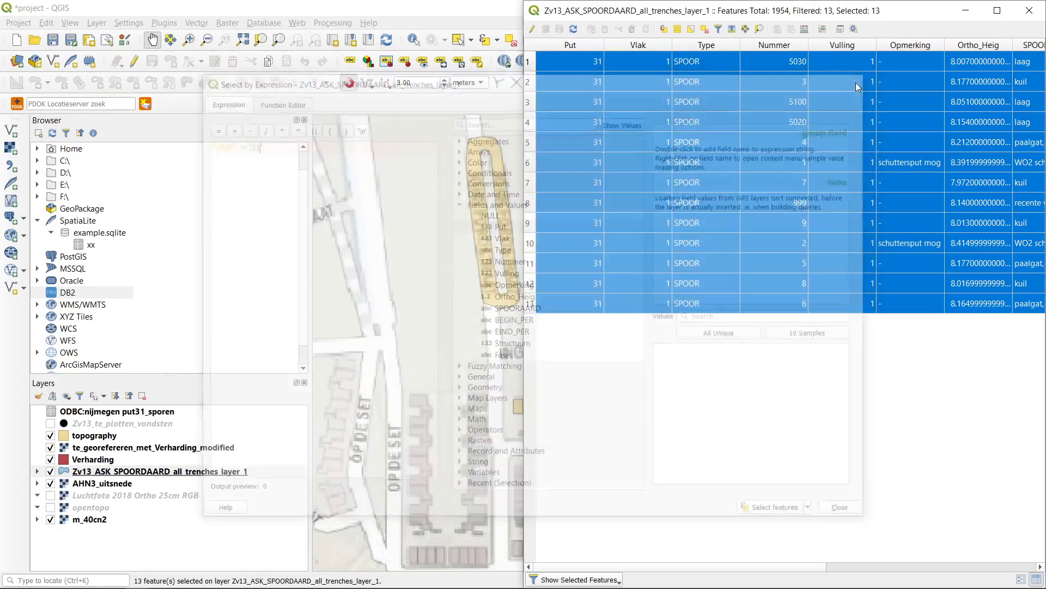
# Return to the map and zoom to the selected features of the all-trenches layer.
pyautogui.click(373, 5)
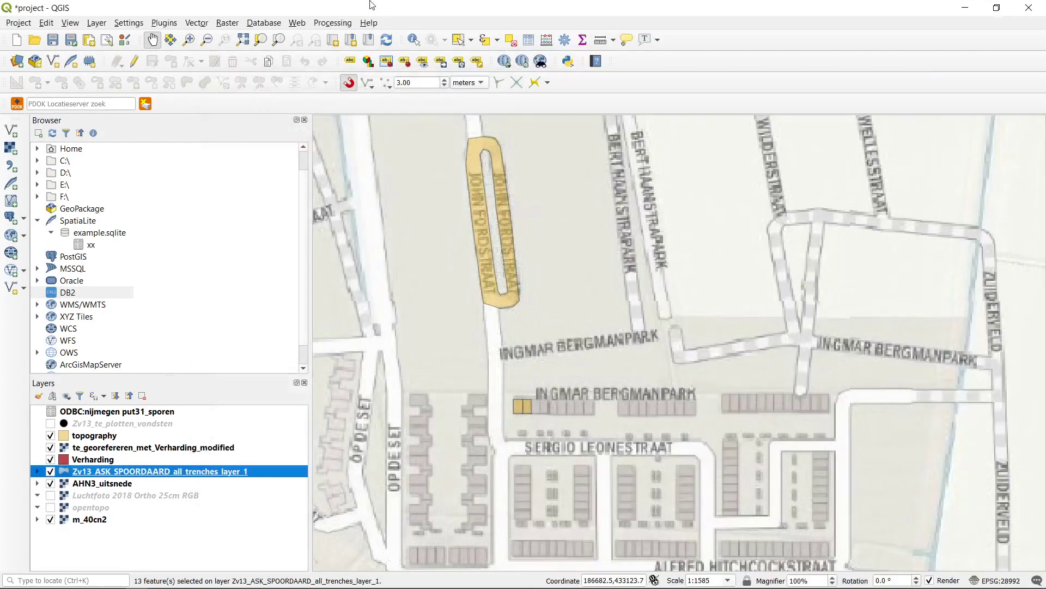
pyautogui.rightClick(201, 475)
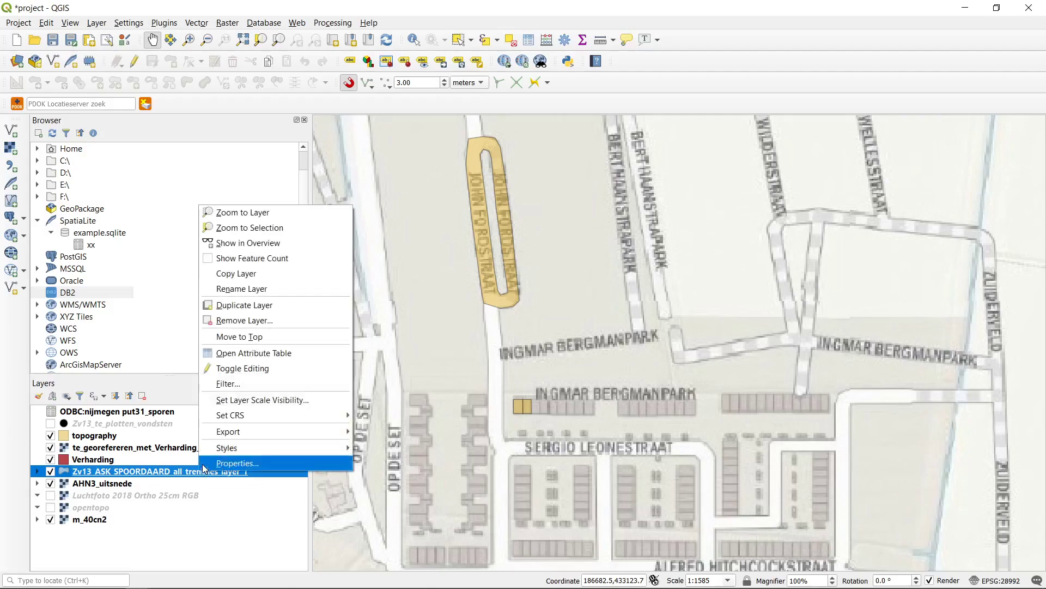
pyautogui.click(293, 230)
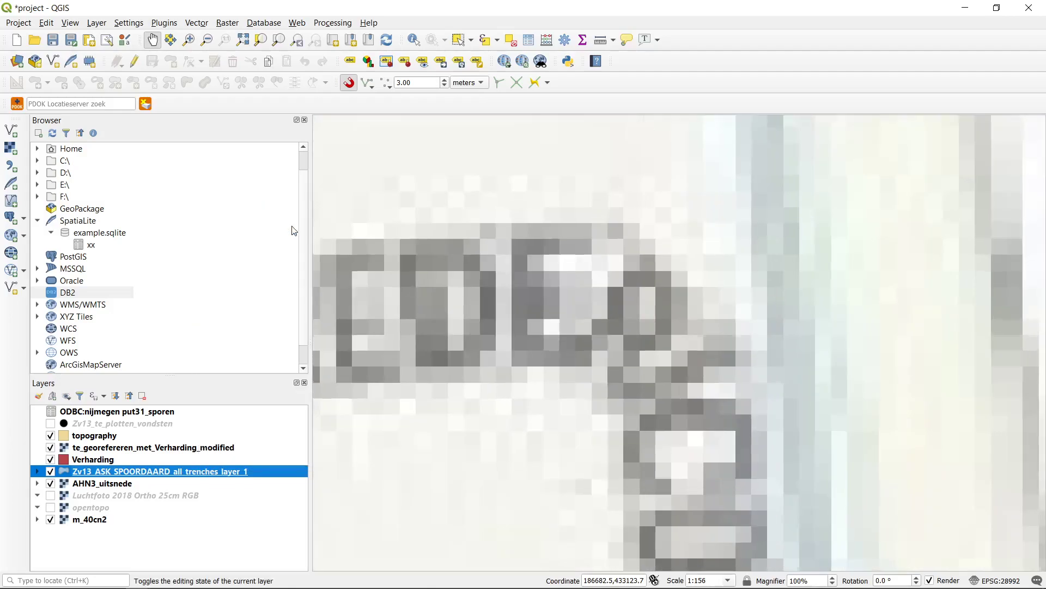
# Hide the topography, te_georefereren_met_Verharding_modified, Verharding, AHN3_uitsnede and m_40cn2 layers so only the all-trenches layer is displayed.
pyautogui.click(50, 447)
pyautogui.click(50, 435)
pyautogui.click(50, 460)
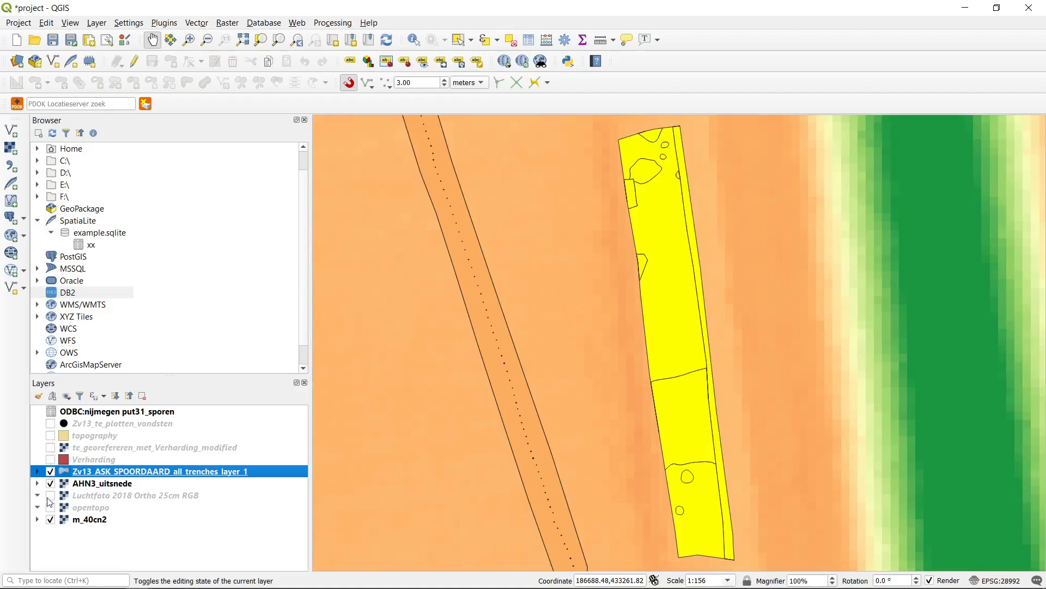
pyautogui.click(50, 484)
pyautogui.click(50, 519)
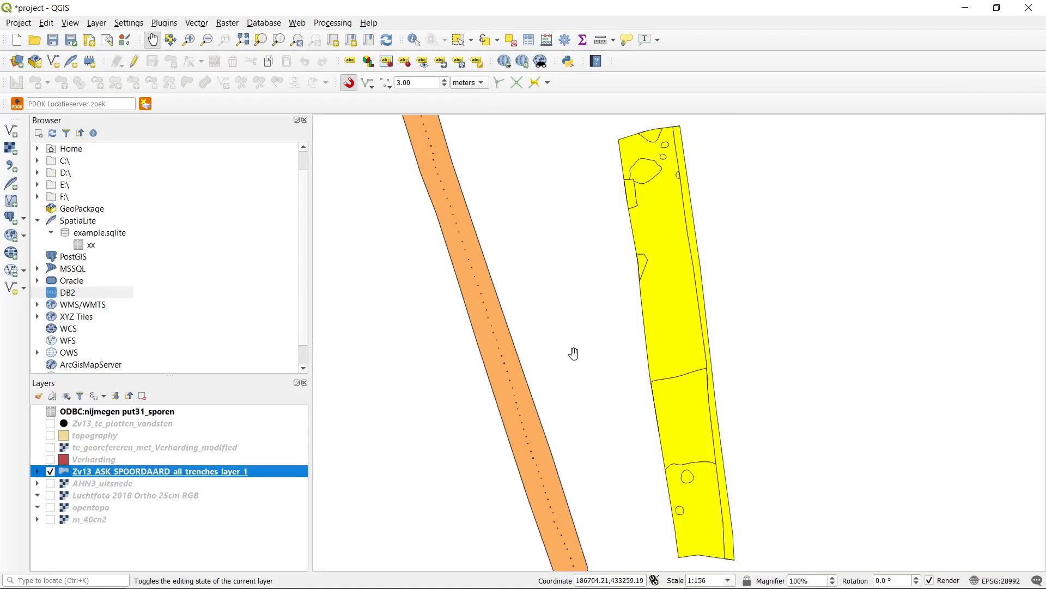
pyautogui.scroll(-1, 566, 319)
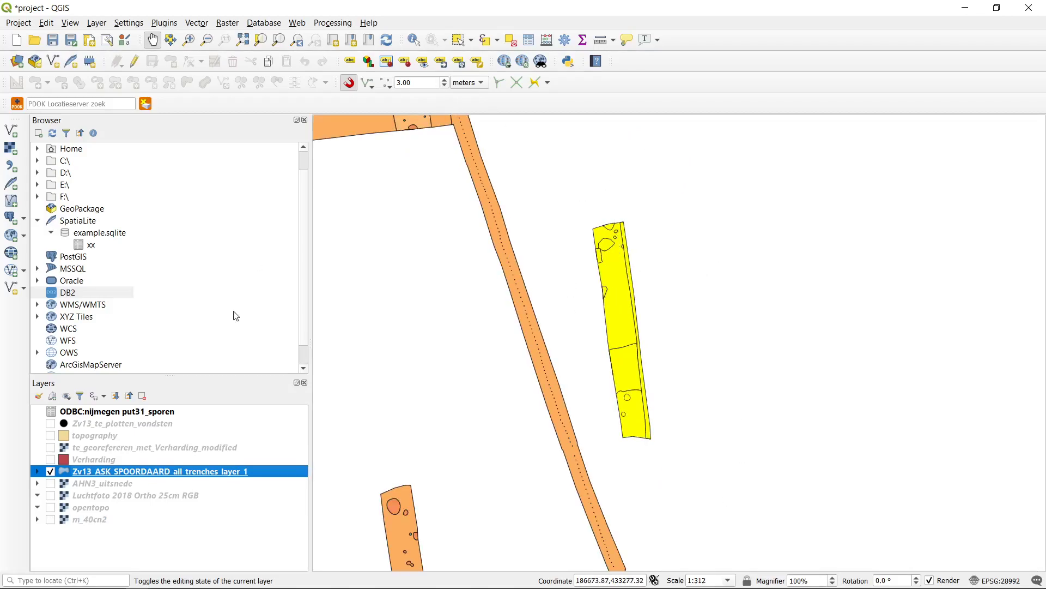
# Export the selected features as an ESRI Shapefile named trench_31 in training_data_edited, add it to the map, and hide the all-trenches layer.
pyautogui.rightClick(175, 474)
pyautogui.moveTo(276, 435)
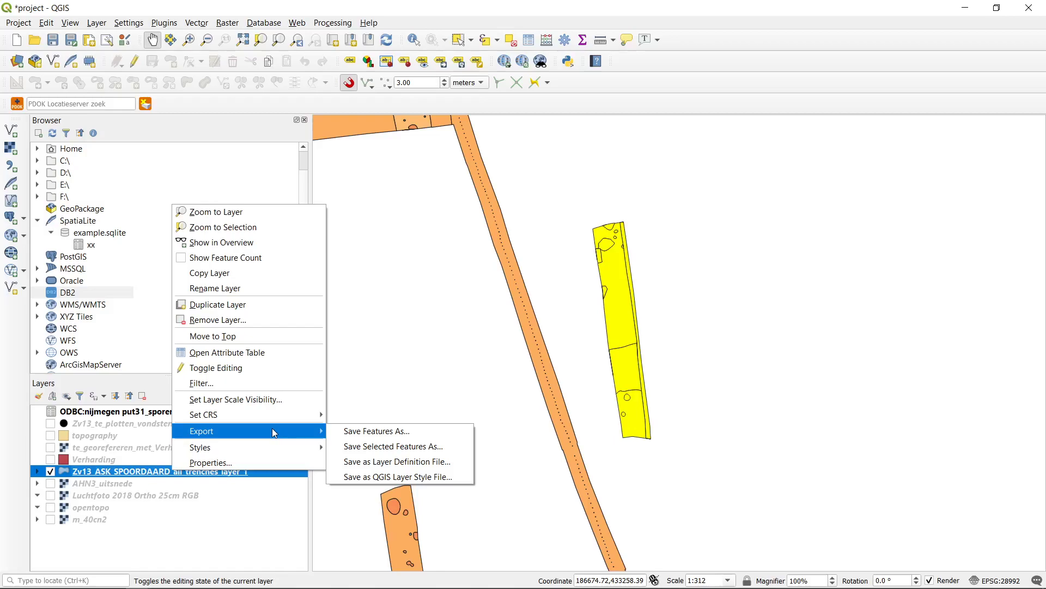
pyautogui.click(379, 448)
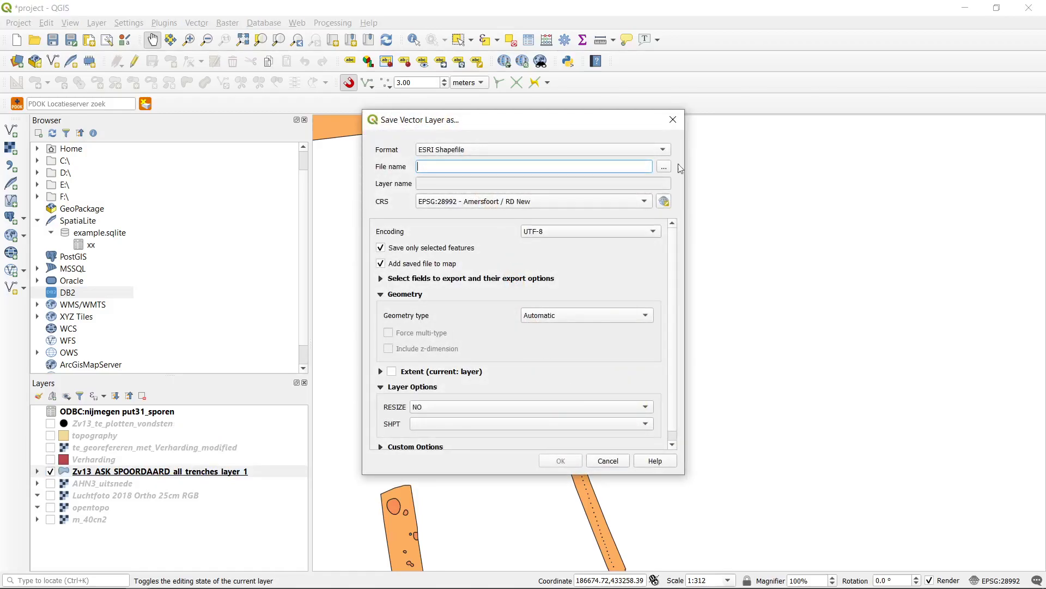
pyautogui.click(664, 167)
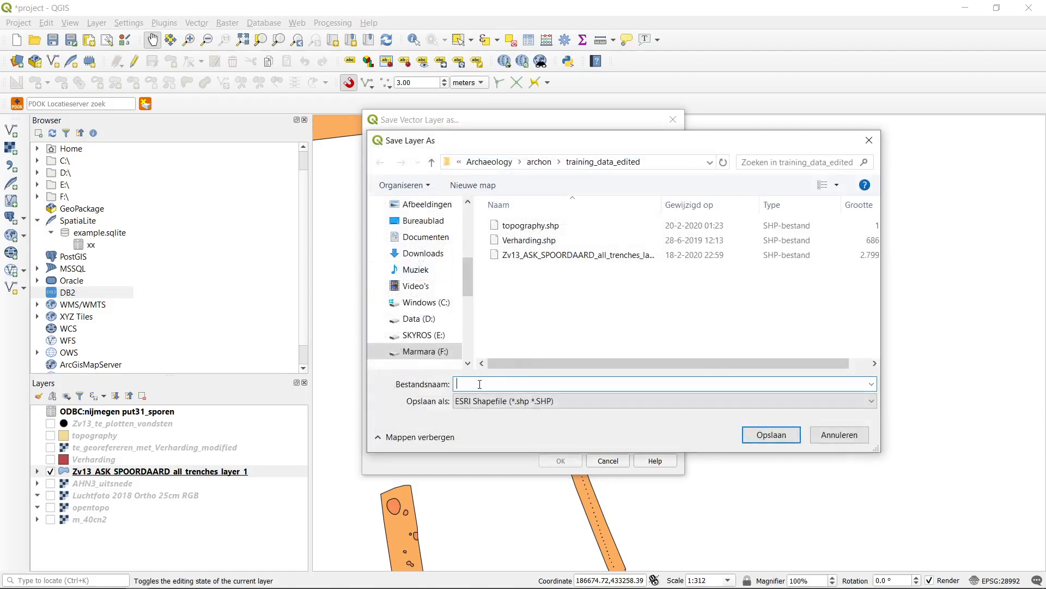
pyautogui.write('trench_31')
pyautogui.click(795, 437)
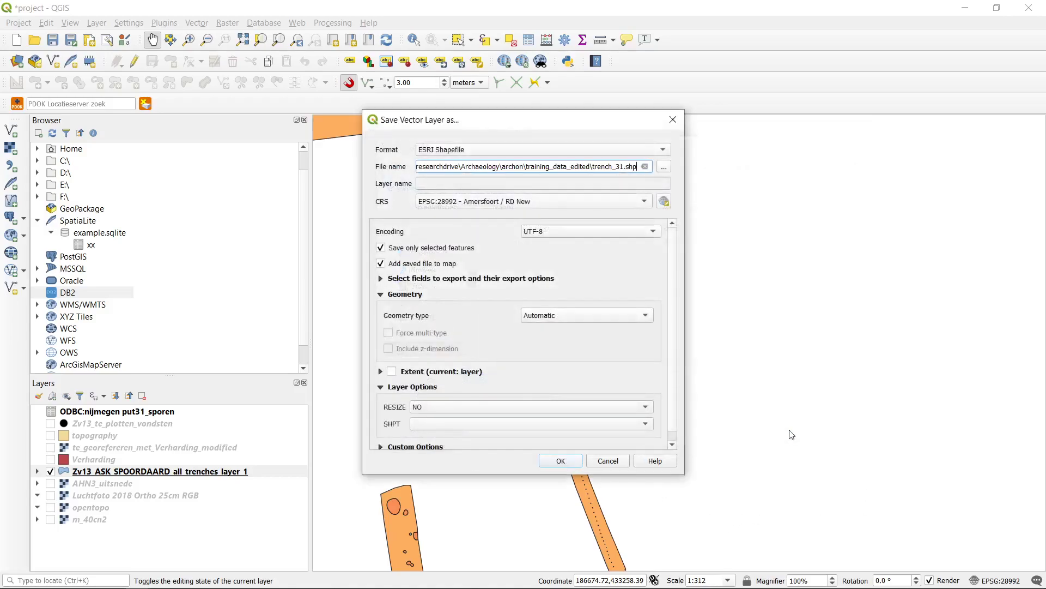
pyautogui.click(578, 463)
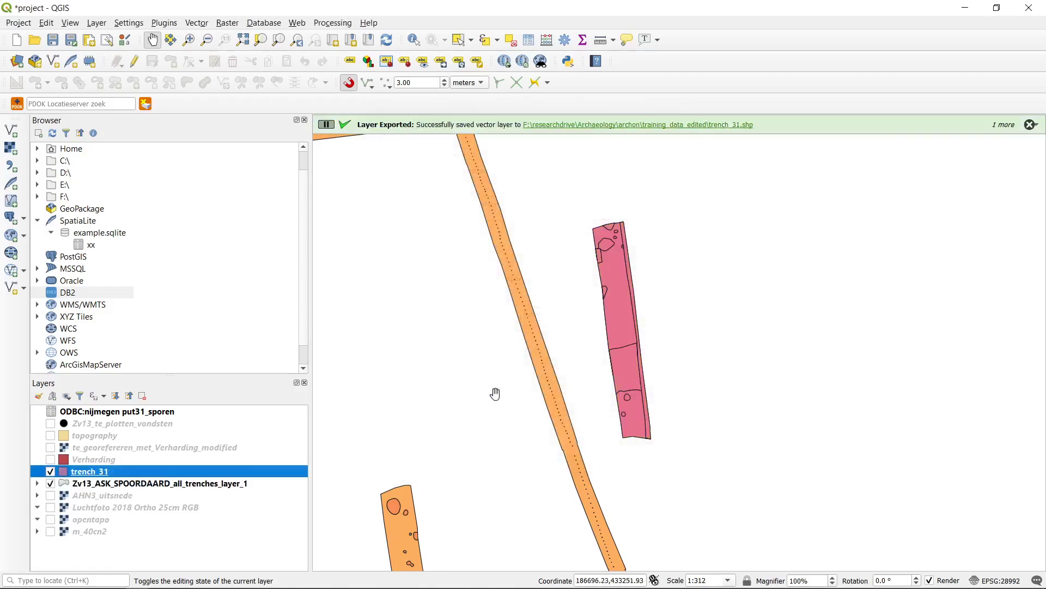
pyautogui.click(49, 484)
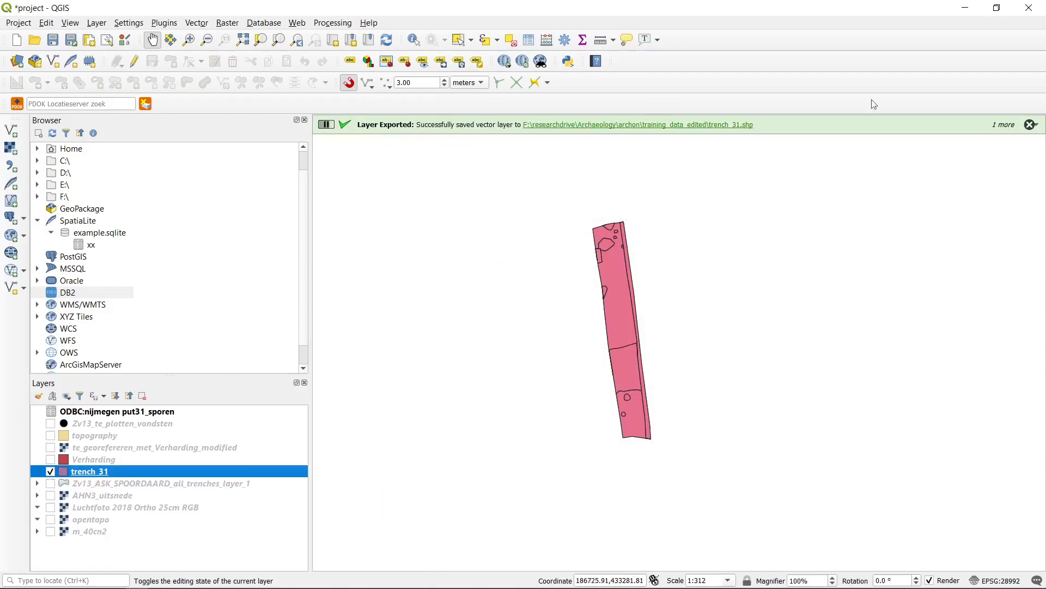
pyautogui.click(1031, 124)
# Open the attribute table of trench_31 and sort its records ascending by Nummer.
pyautogui.rightClick(109, 471)
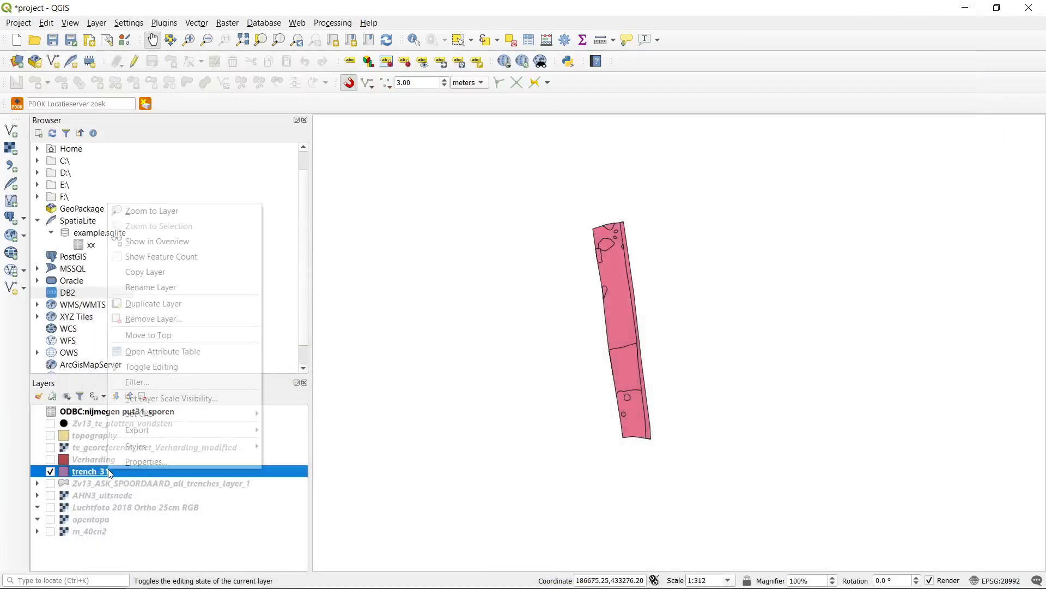
pyautogui.click(207, 351)
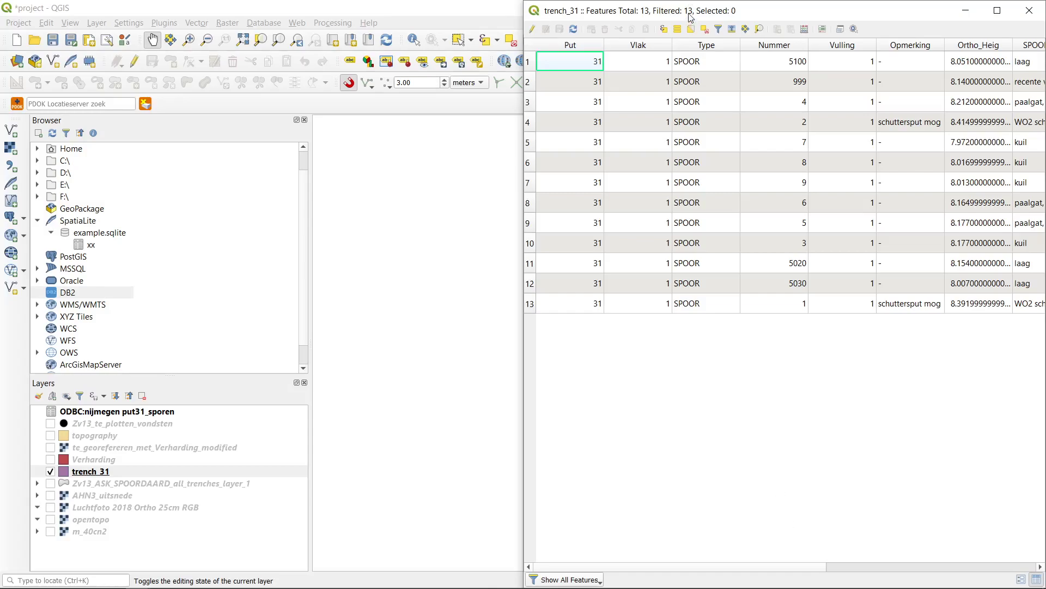
pyautogui.moveTo(689, 13); pyautogui.dragTo(871, 85)
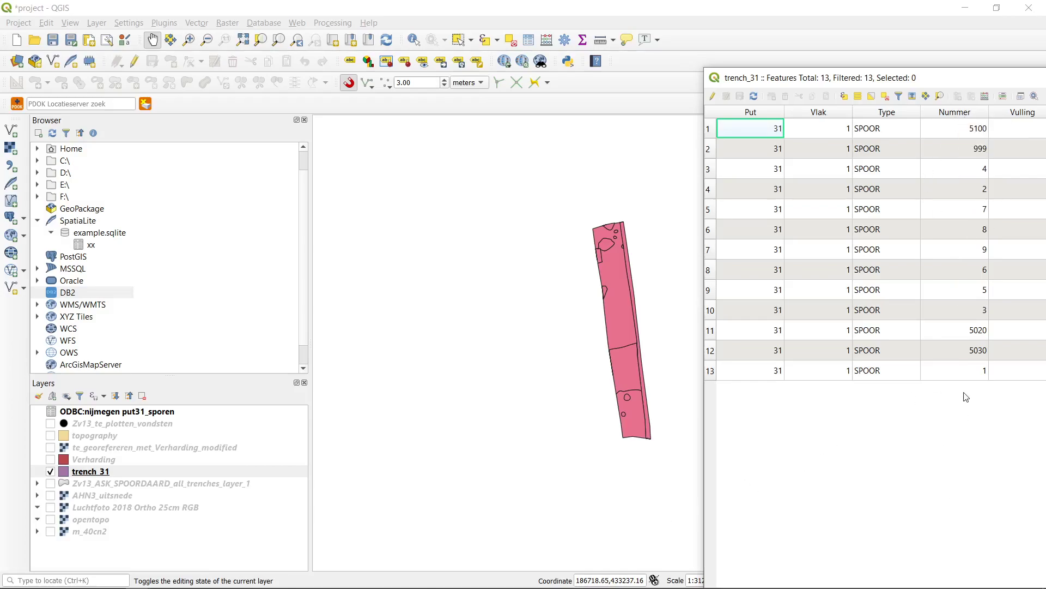
pyautogui.click(973, 112)
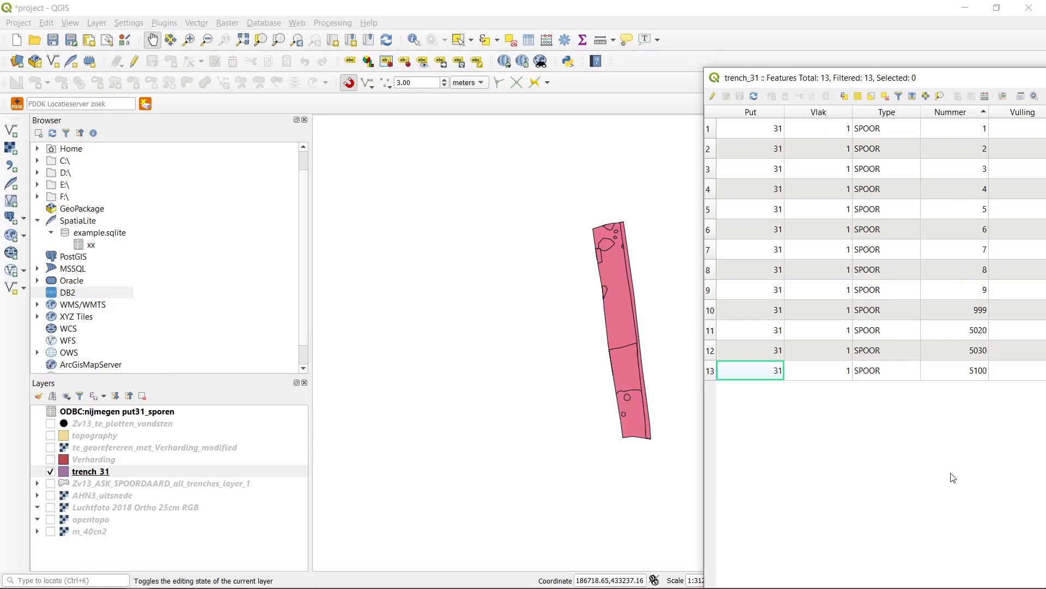
# Open the attribute table of ODBC:nijmegen put31_sporen and arrange it side by side with the trench_31 table.
pyautogui.click(129, 412)
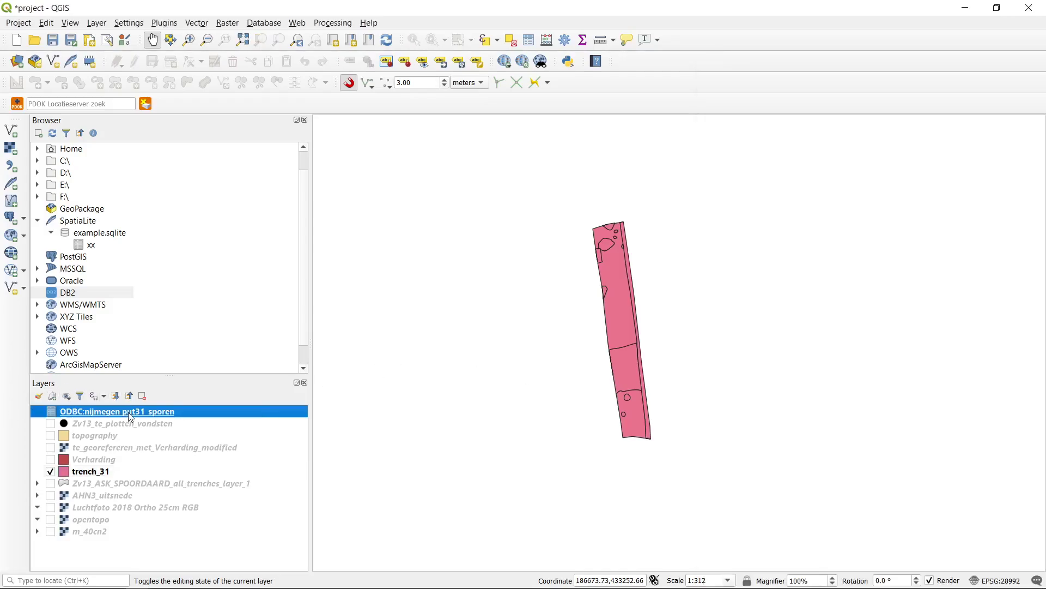
pyautogui.rightClick(129, 412)
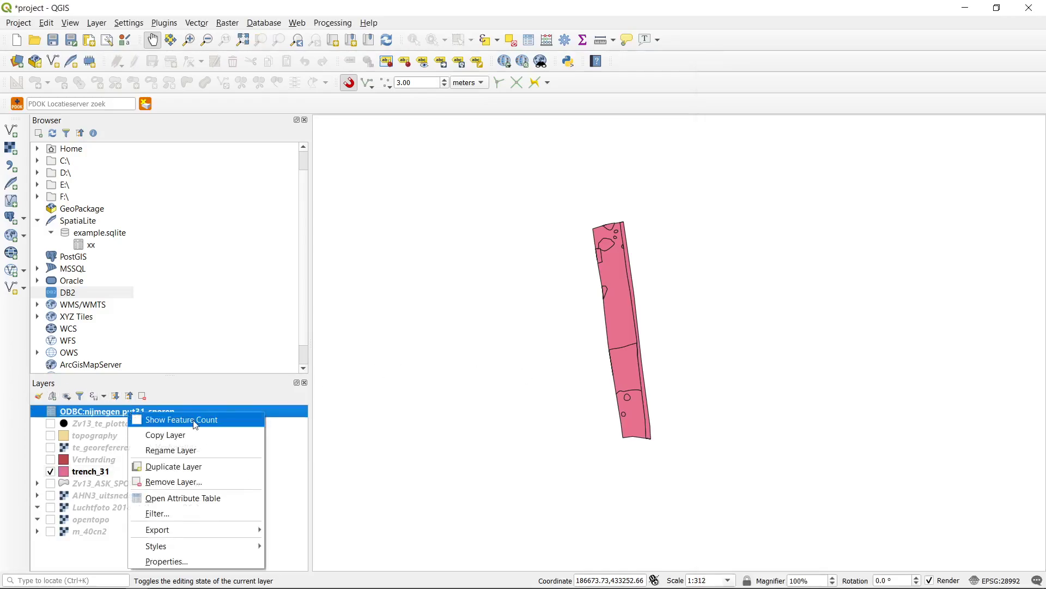
pyautogui.click(210, 498)
pyautogui.moveTo(858, 11); pyautogui.dragTo(332, 19)
pyautogui.moveTo(137, 582)
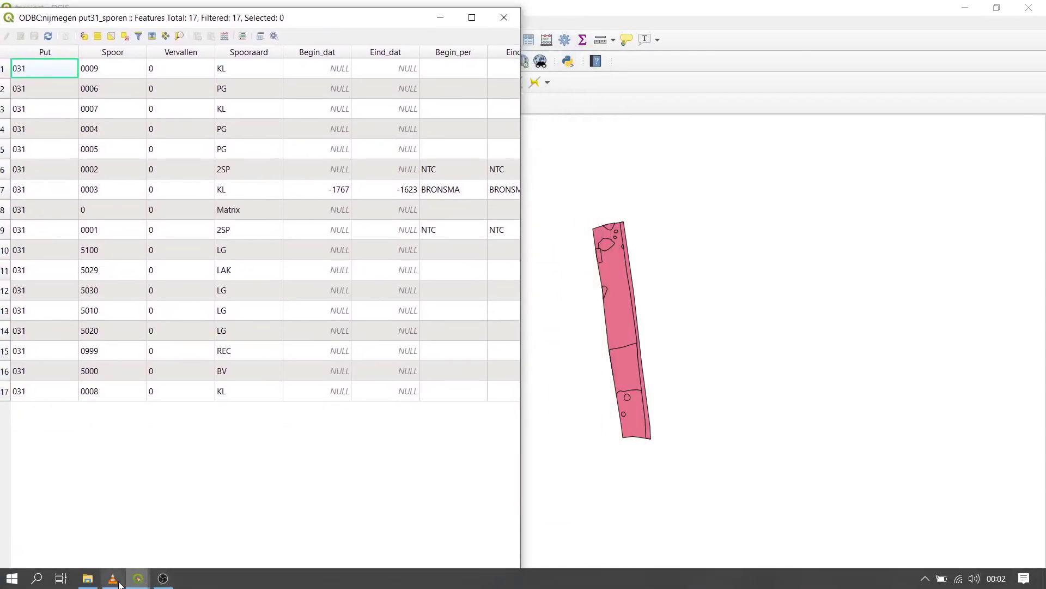
pyautogui.click(138, 578)
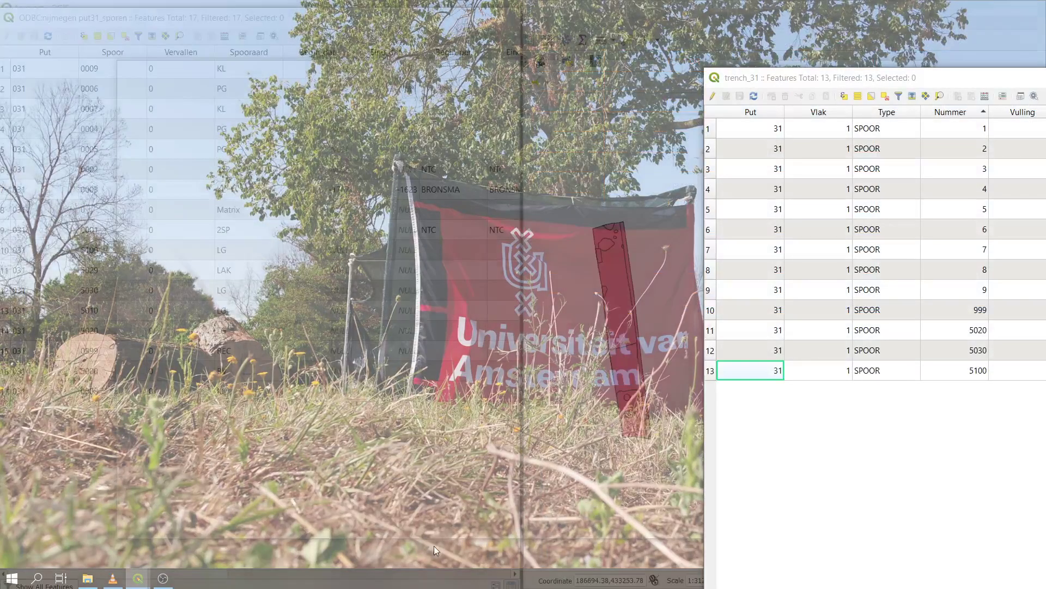
pyautogui.click(434, 545)
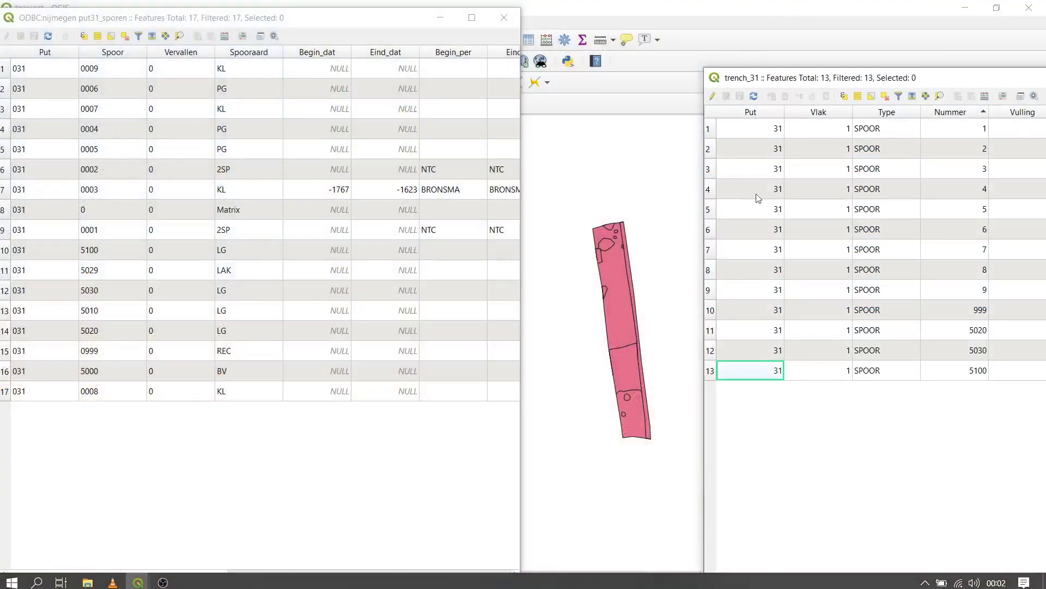
pyautogui.moveTo(883, 81); pyautogui.dragTo(736, 31)
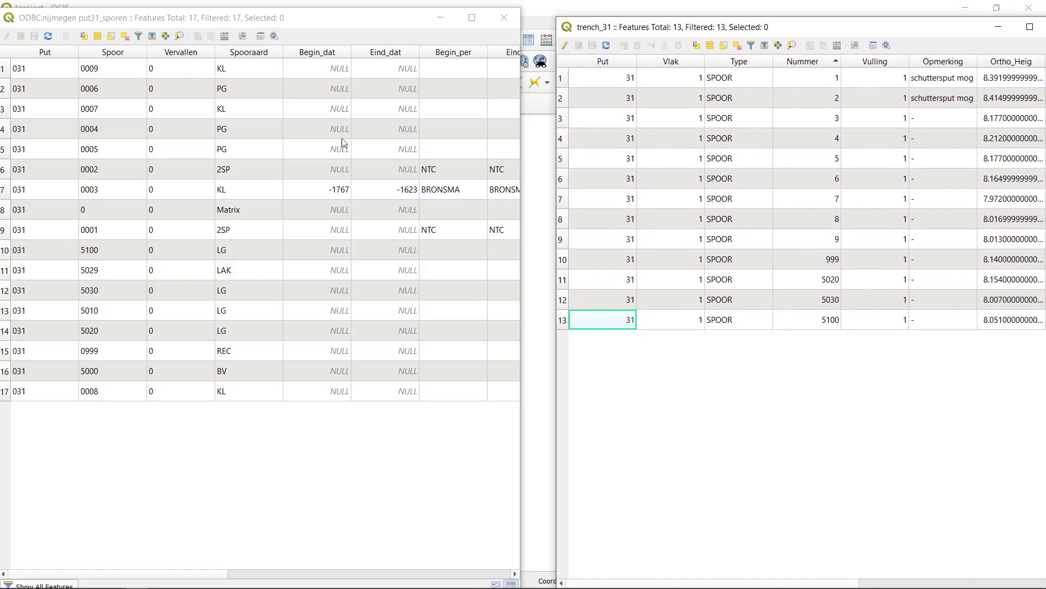
# Sort the put31_sporen table ascending by Spoor and align the trench_31 table beside it for comparison.
pyautogui.click(122, 52)
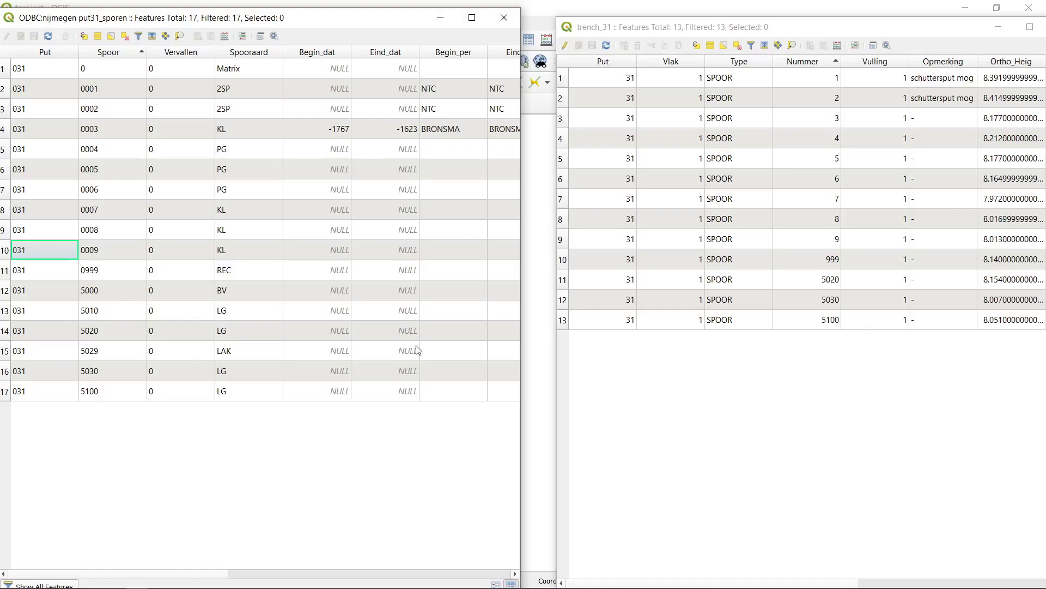
pyautogui.moveTo(420, 586)
pyautogui.moveTo(734, 26); pyautogui.dragTo(702, 11)
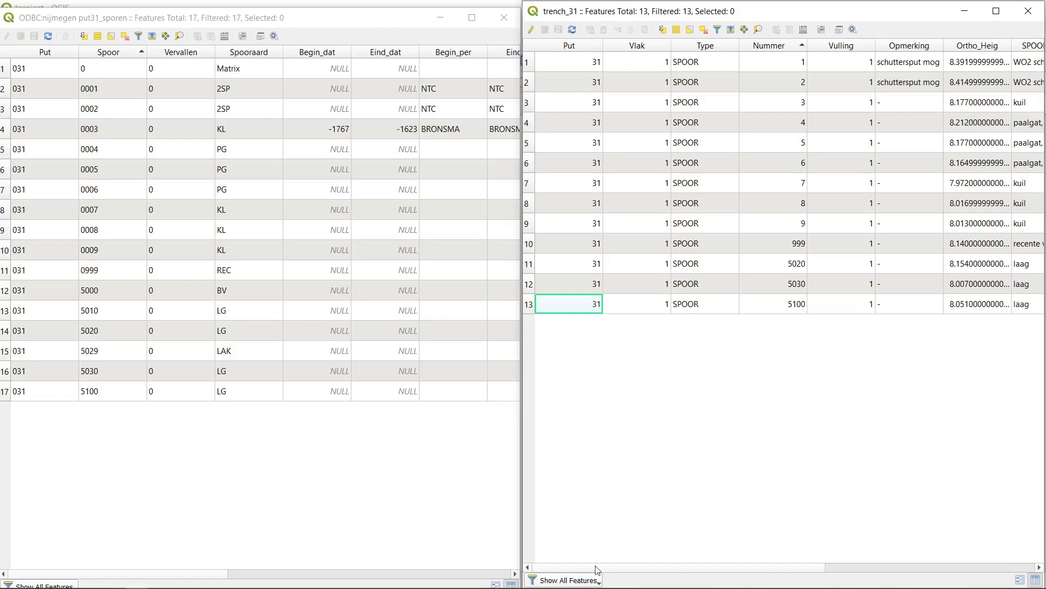
# Close the trench_31 attribute table and examine the layer's source fields for their types and lengths.
pyautogui.click(1029, 11)
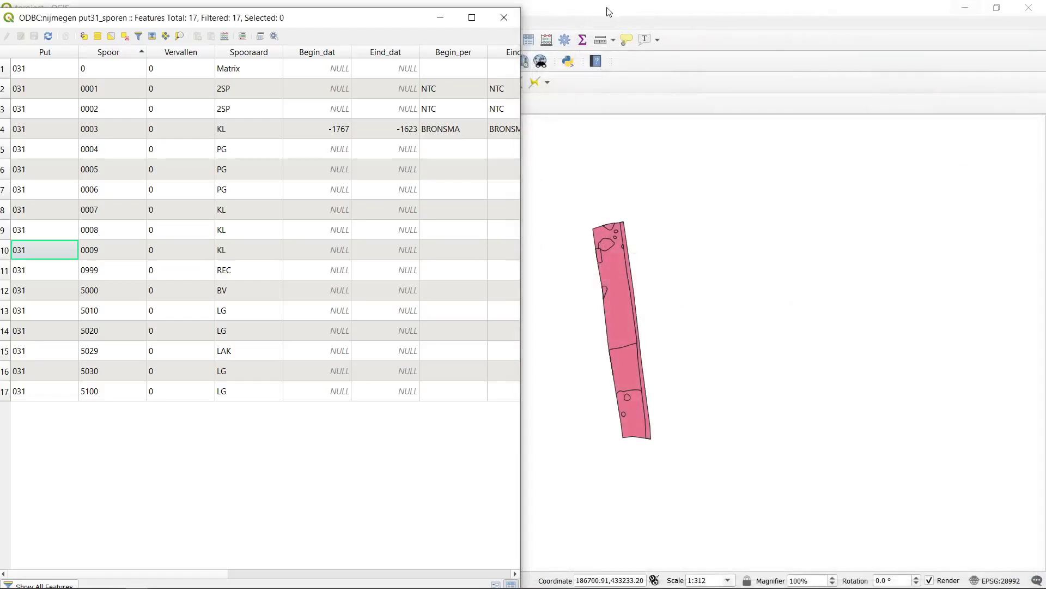
pyautogui.moveTo(381, 21); pyautogui.dragTo(897, 103)
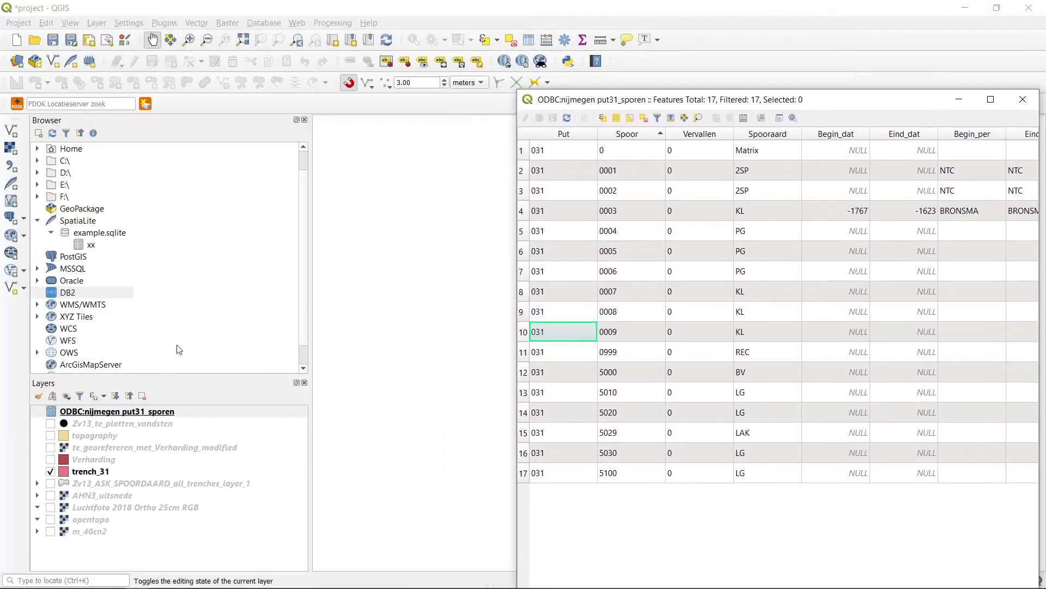
pyautogui.click(102, 472)
pyautogui.rightClick(102, 472)
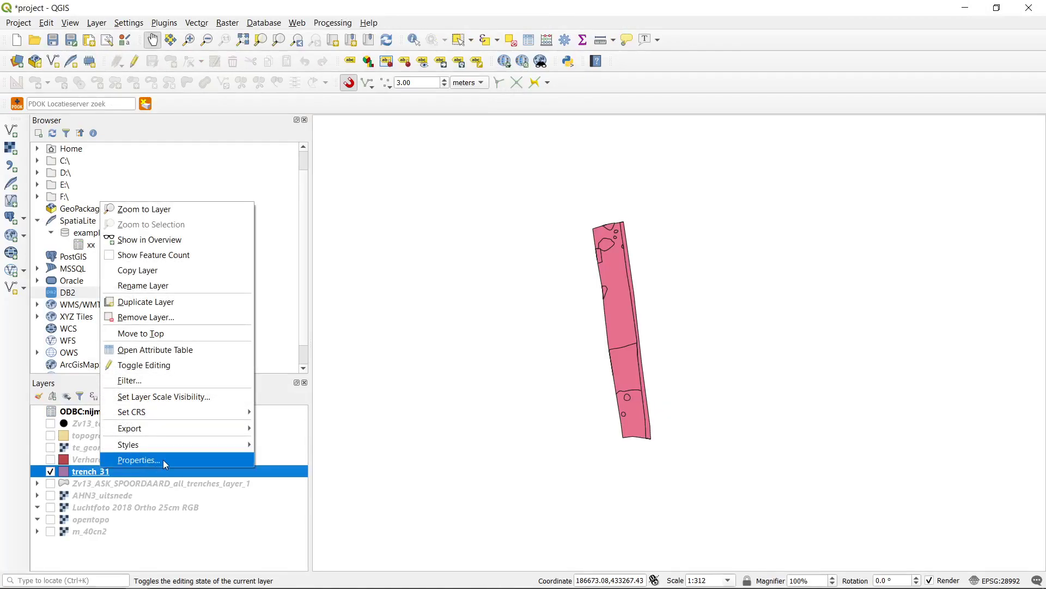
pyautogui.click(158, 463)
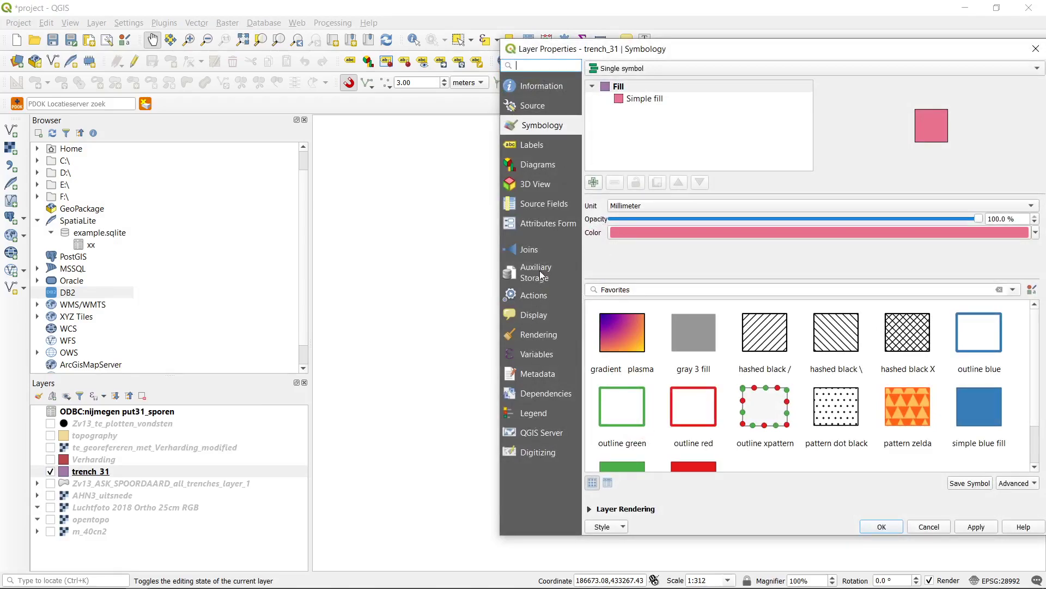
pyautogui.click(553, 206)
pyautogui.moveTo(768, 49); pyautogui.dragTo(523, 47)
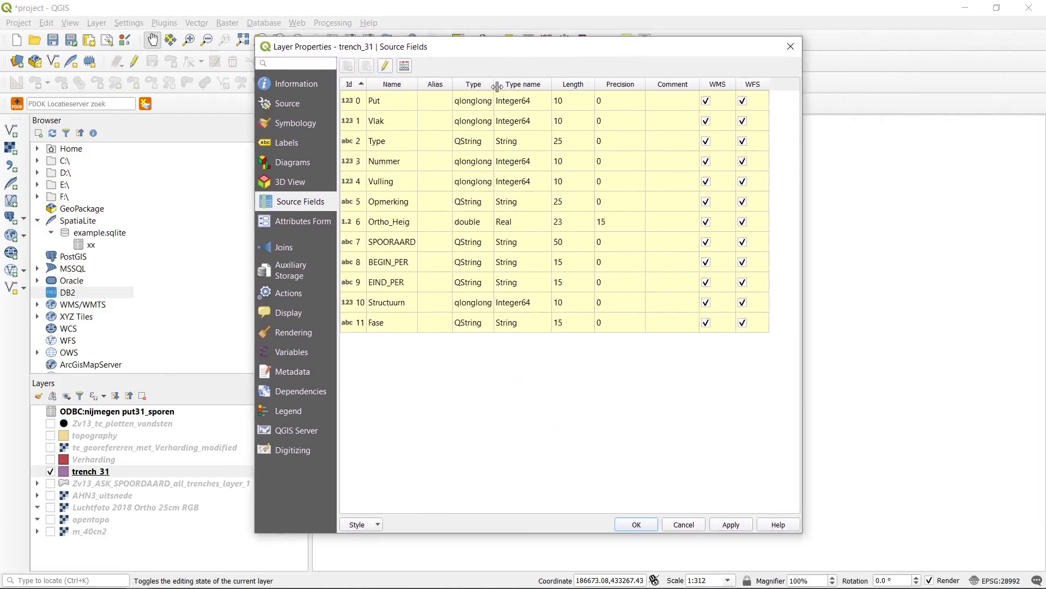
pyautogui.moveTo(494, 85); pyautogui.dragTo(552, 113)
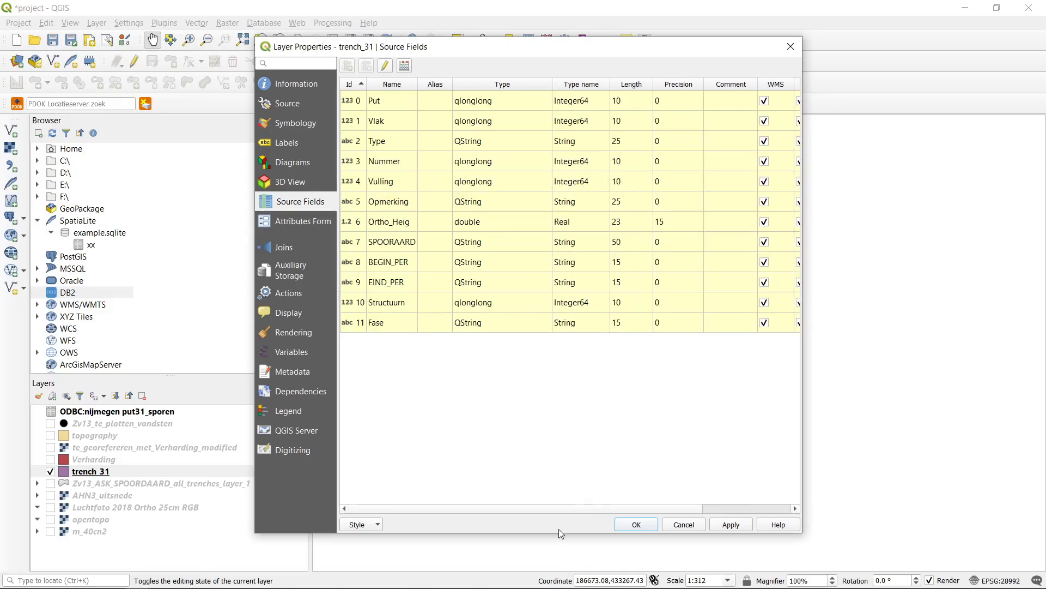
pyautogui.moveTo(548, 508); pyautogui.dragTo(520, 523)
pyautogui.click(791, 46)
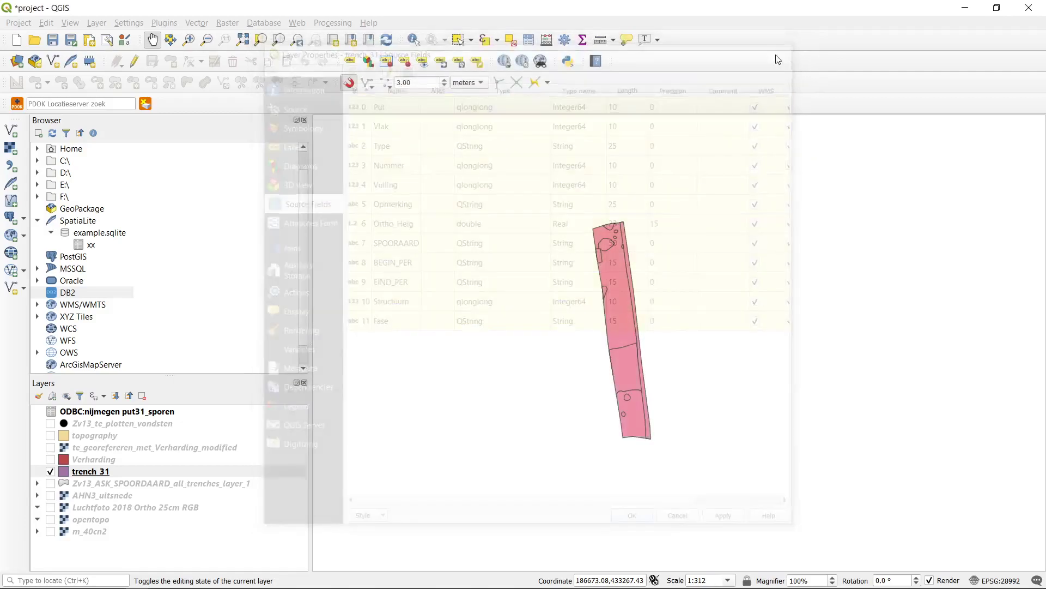
# Close the unsorted put31_sporen table and examine the Spoor values in the sorted one, starting from record 0001.
pyautogui.moveTo(143, 583)
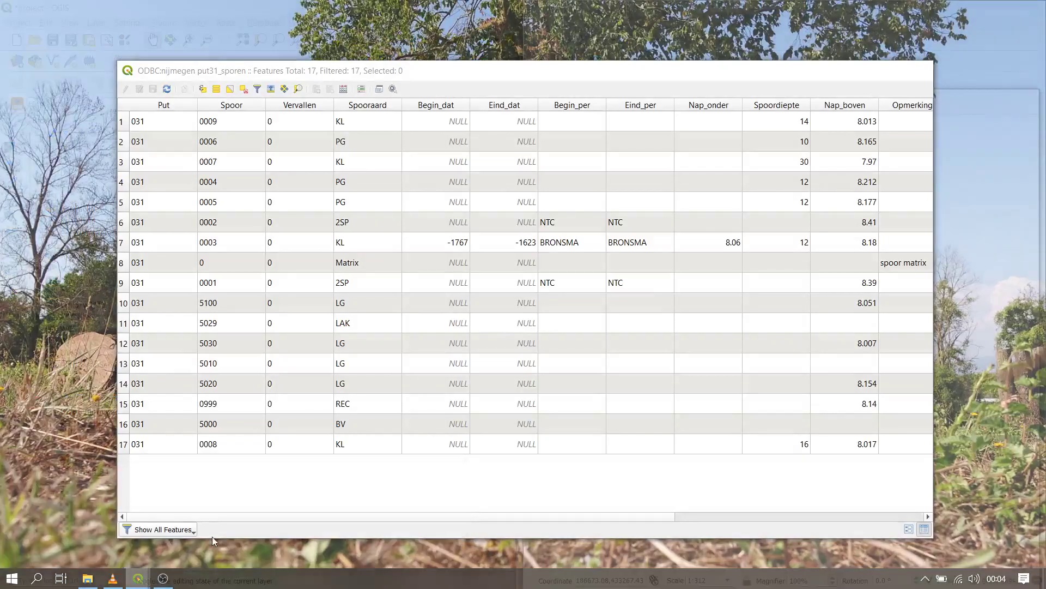
pyautogui.click(212, 536)
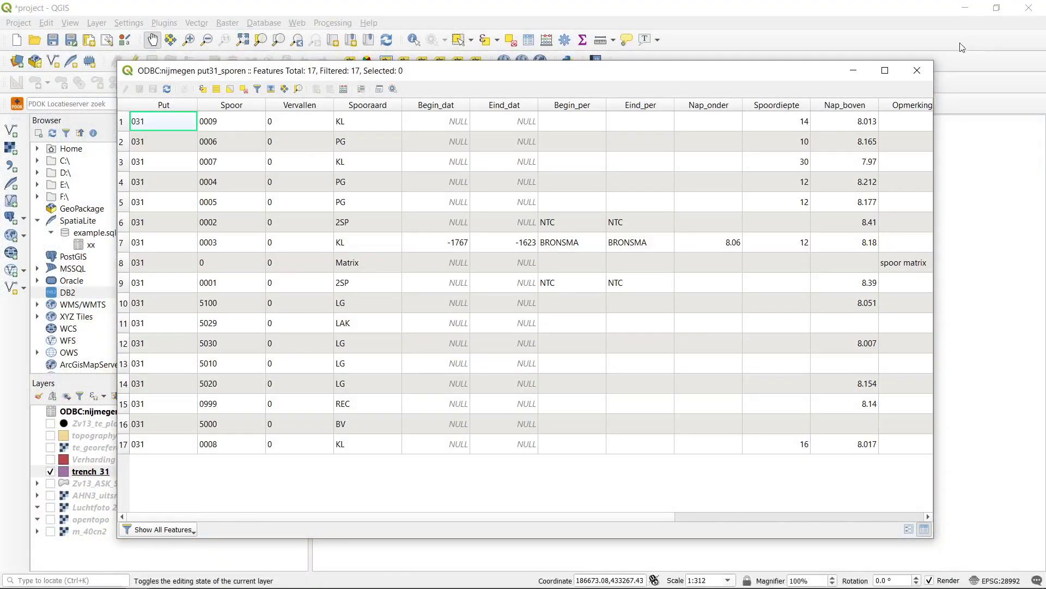
pyautogui.click(917, 71)
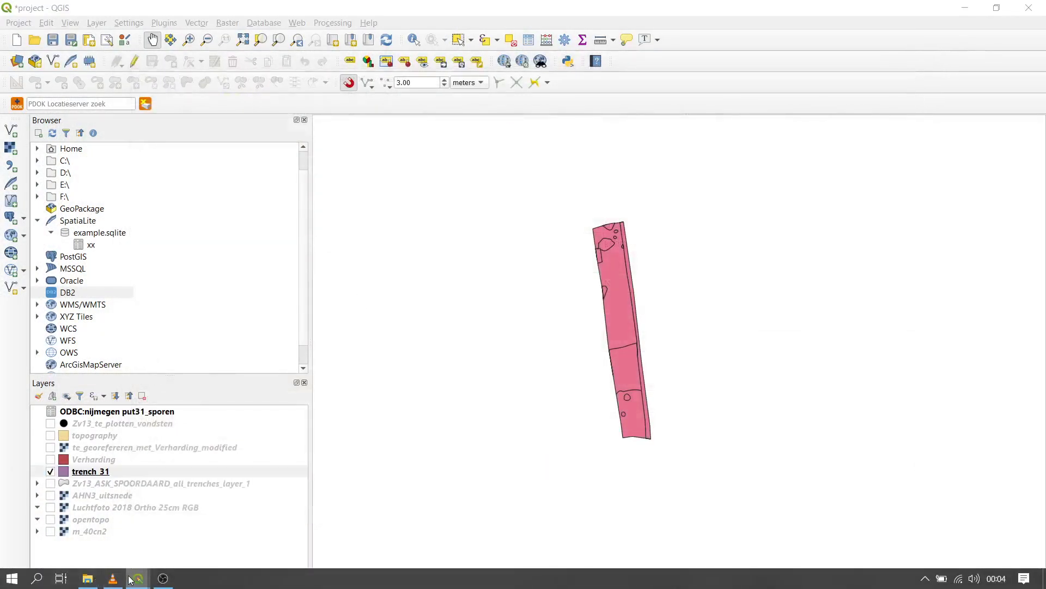
pyautogui.moveTo(138, 579)
pyautogui.click(280, 551)
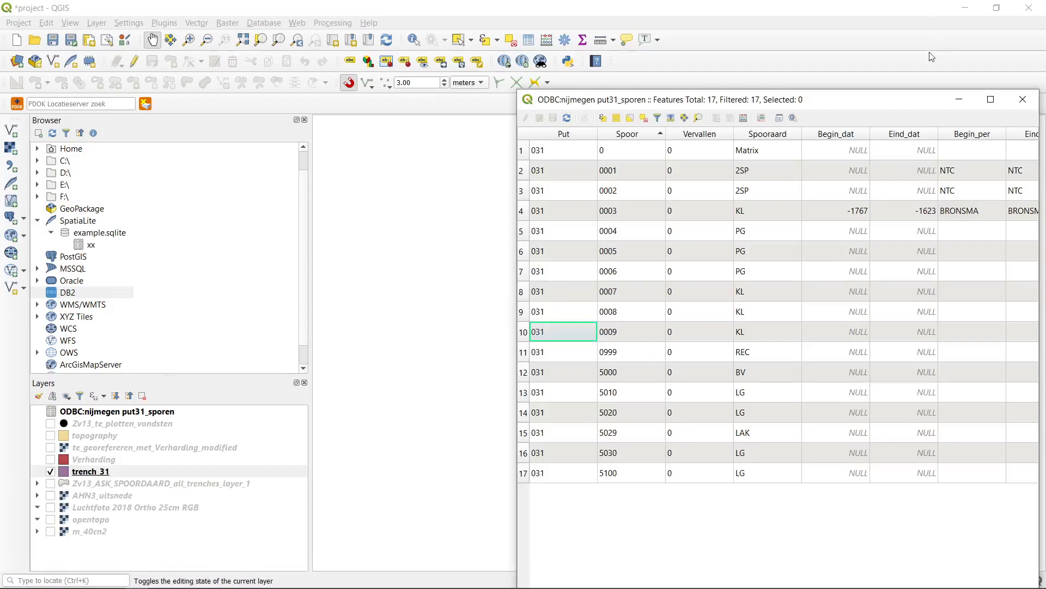
pyautogui.moveTo(873, 100); pyautogui.dragTo(360, 19)
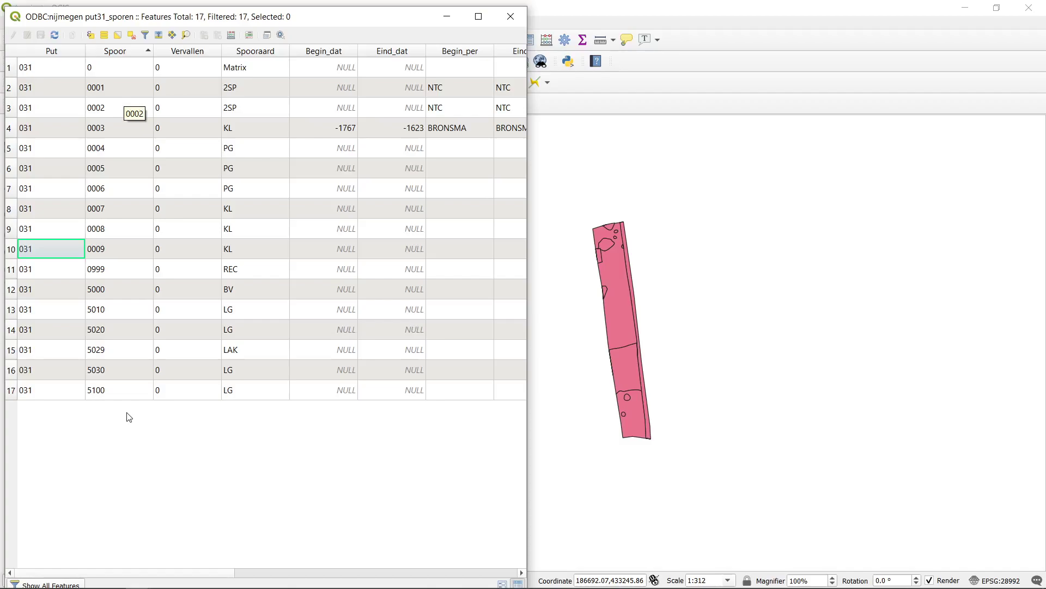
pyautogui.click(131, 87)
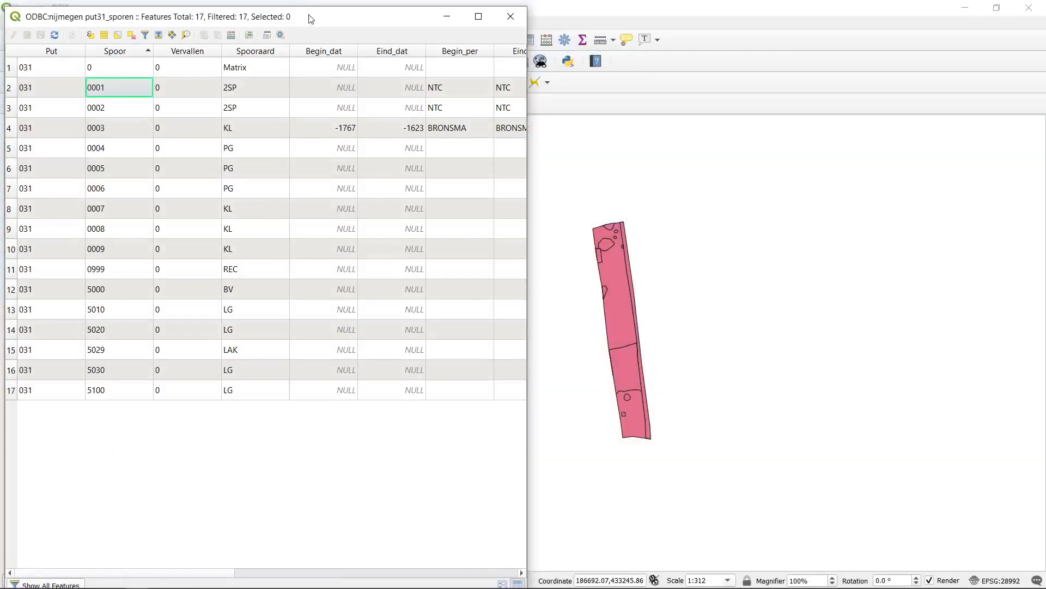
# Reopen the trench_31 attribute table and place it side by side with put31_sporen to compare Nummer with Spoor.
pyautogui.moveTo(310, 19); pyautogui.dragTo(748, 98)
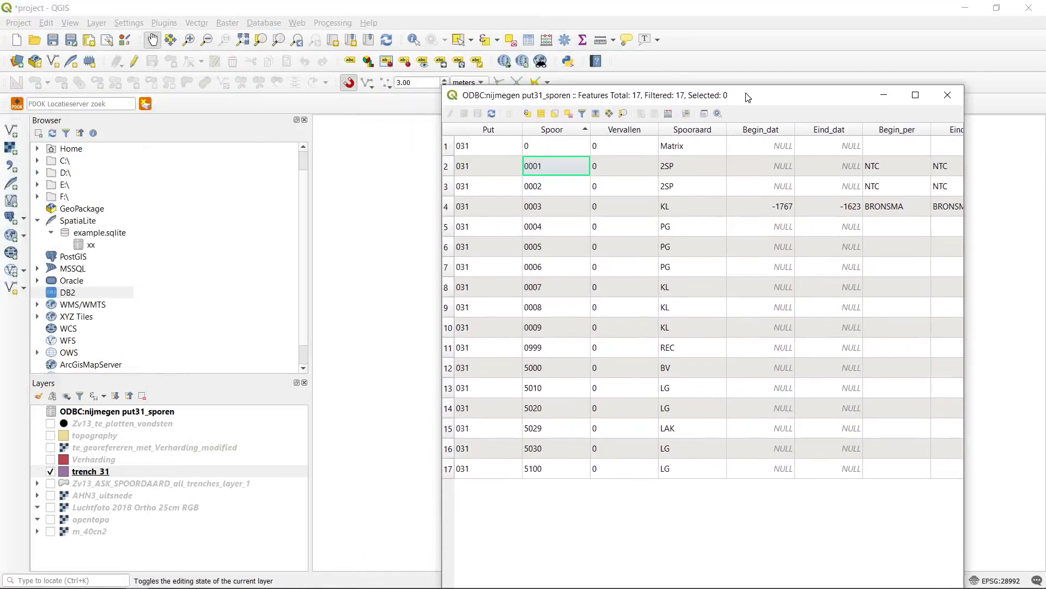
pyautogui.rightClick(106, 477)
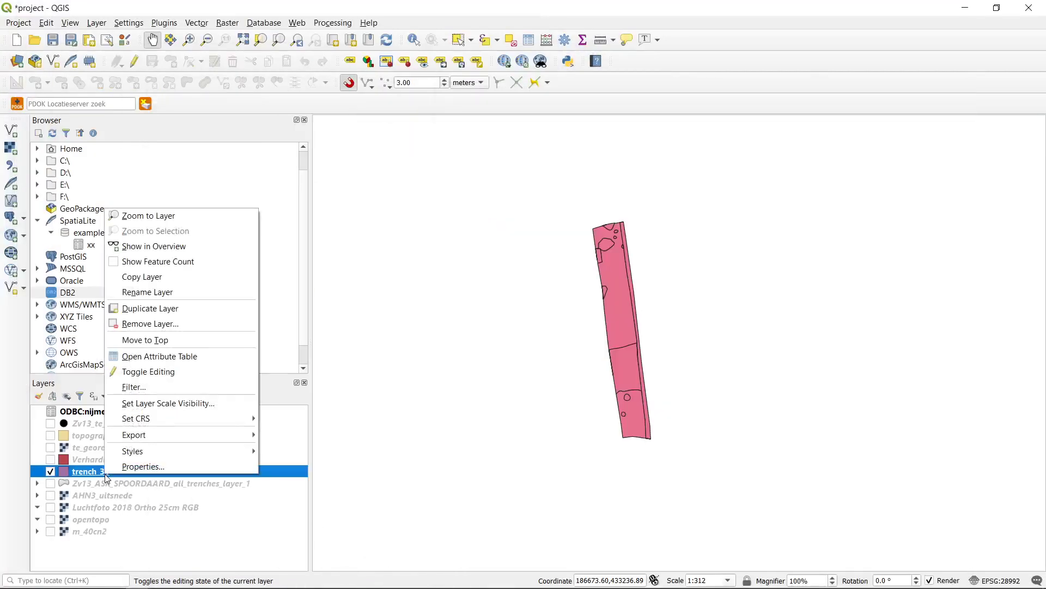
pyautogui.click(195, 355)
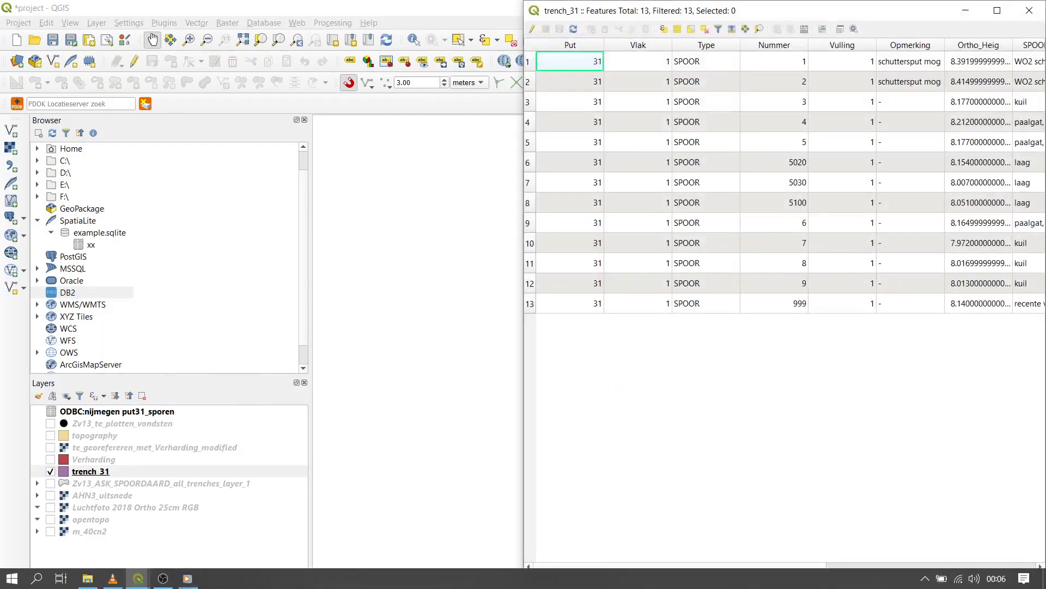
pyautogui.moveTo(138, 578)
pyautogui.click(268, 539)
pyautogui.moveTo(142, 579)
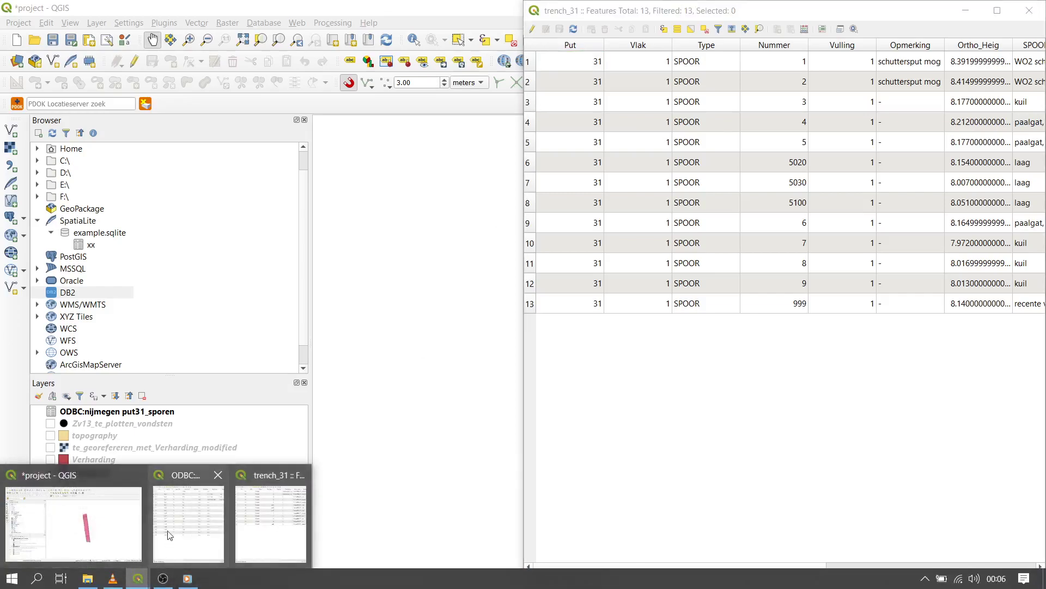
pyautogui.click(169, 534)
pyautogui.moveTo(721, 95); pyautogui.dragTo(278, 10)
pyautogui.click(678, 444)
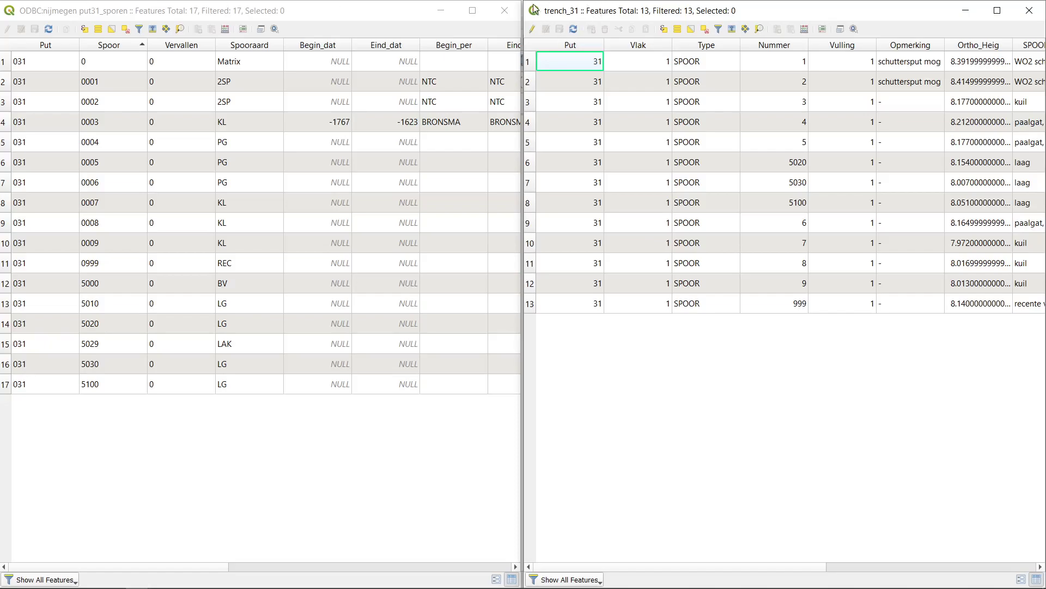
# Close the put31_sporen table, then maximize the trench_31 attribute table with editing enabled.
pyautogui.click(499, 12)
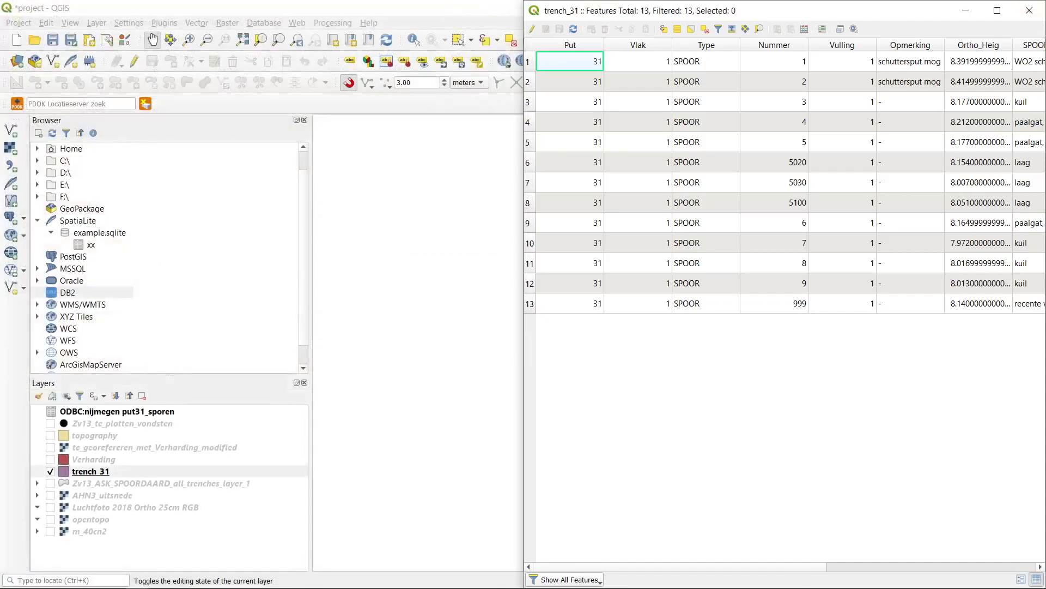
pyautogui.hotkey('alt', 'Tab')
pyautogui.moveTo(138, 578)
pyautogui.click(225, 529)
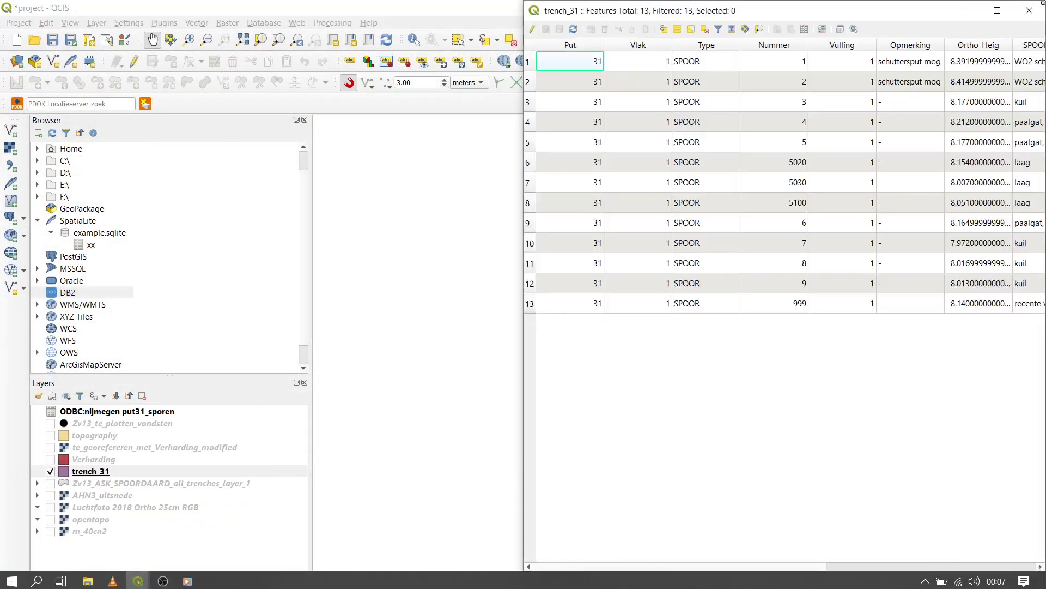
pyautogui.click(996, 8)
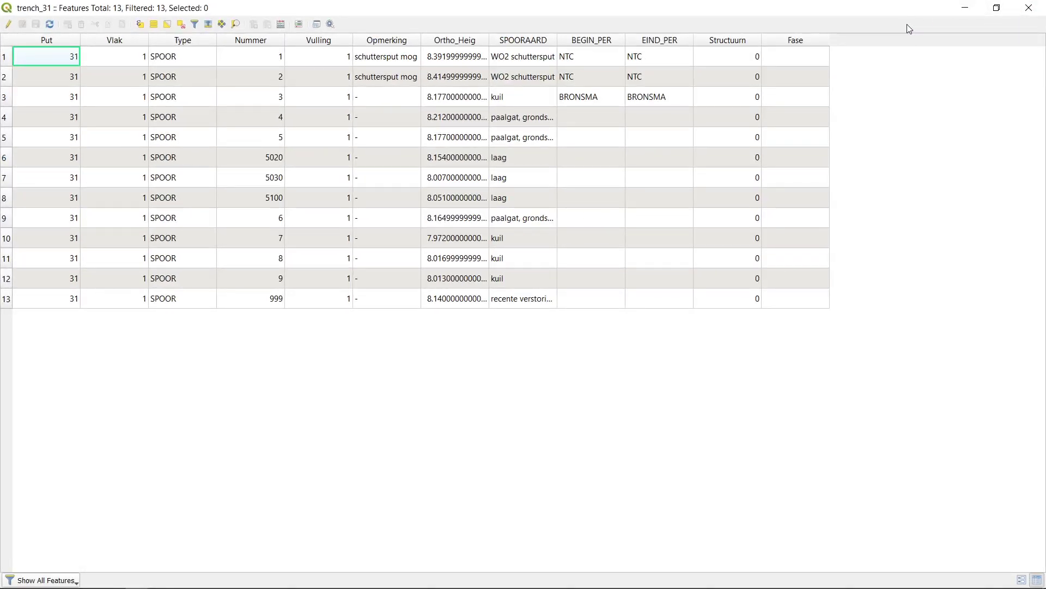
pyautogui.click(8, 24)
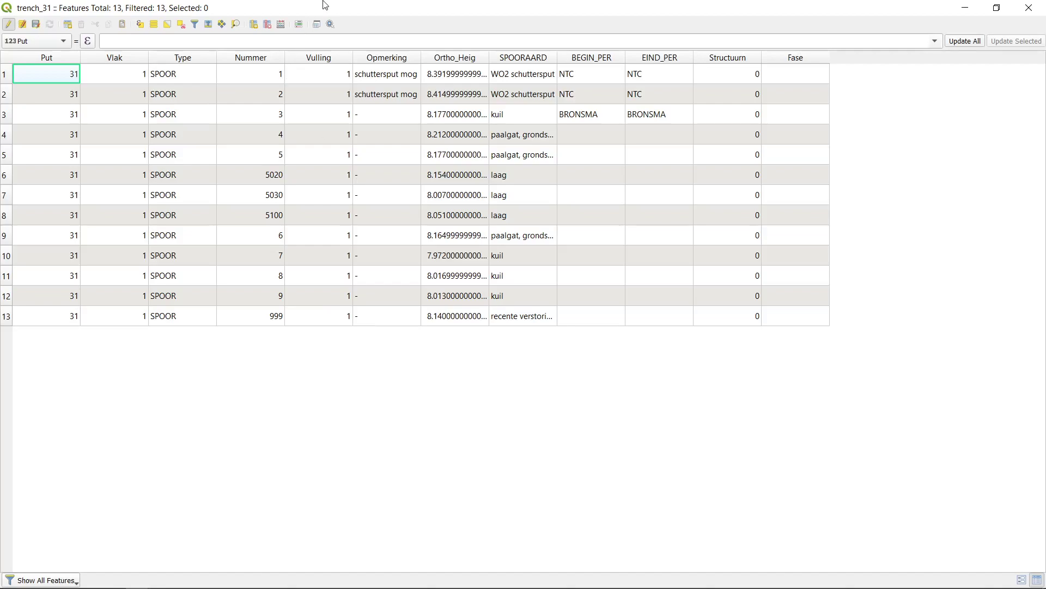
# Set up a new field named sporen_con of type Text (string) for trench_31 in the Field Calculator.
pyautogui.click(282, 25)
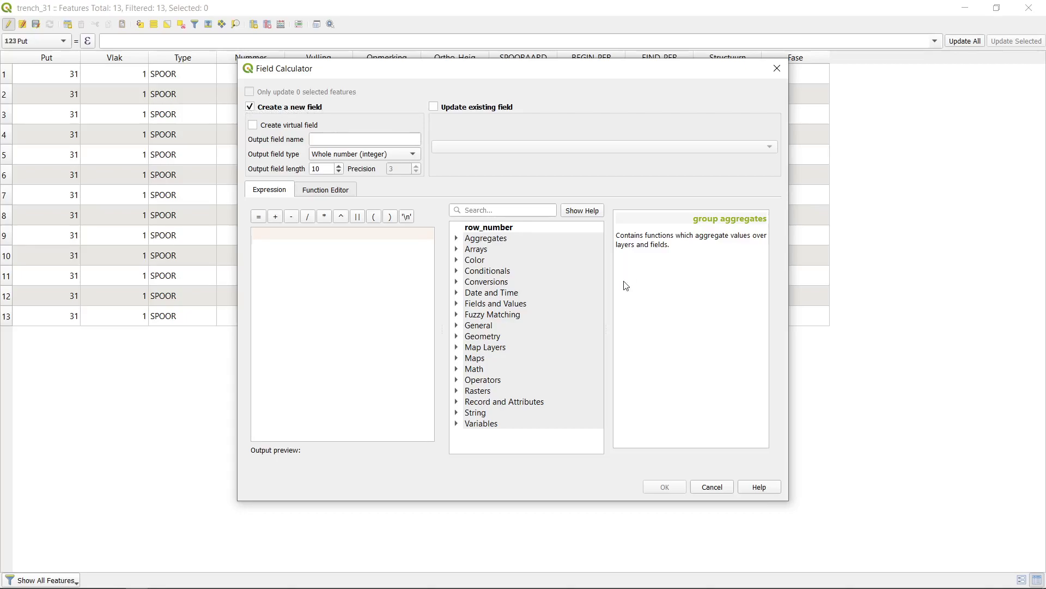
pyautogui.click(356, 138)
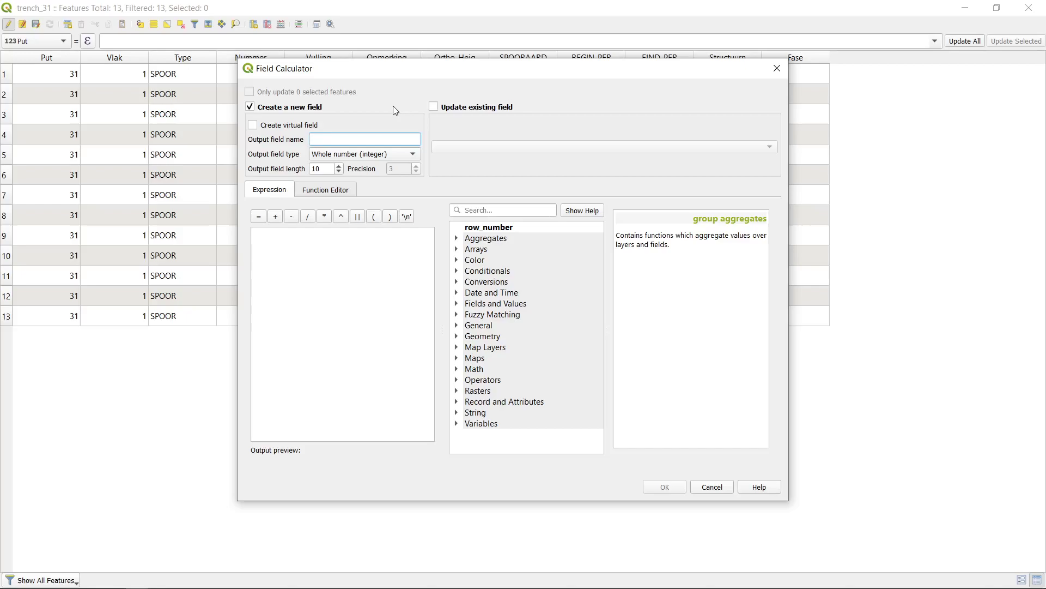
pyautogui.write('sporen_con')
pyautogui.click(374, 157)
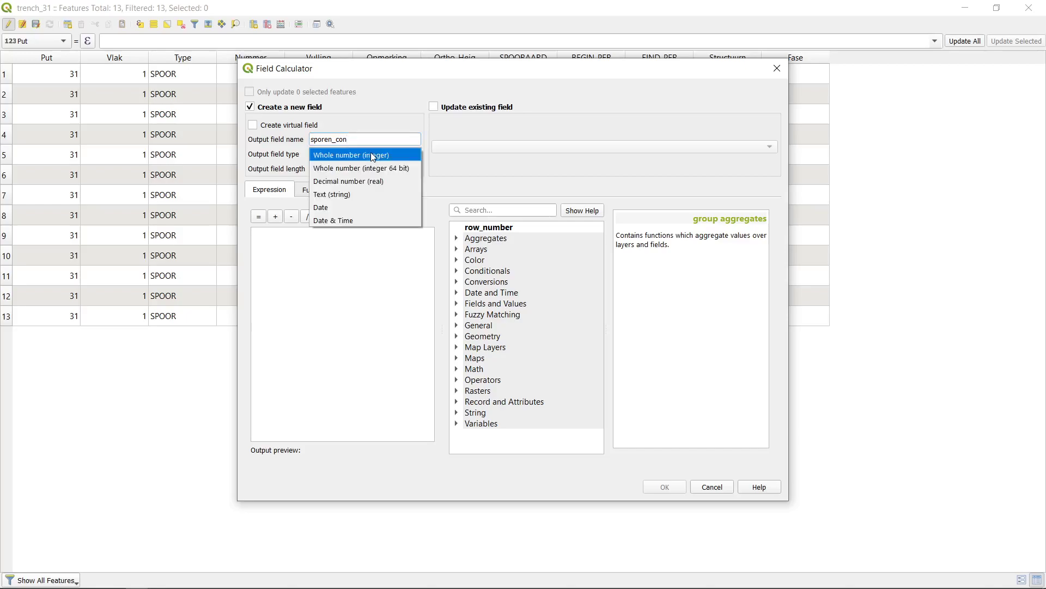
pyautogui.click(366, 195)
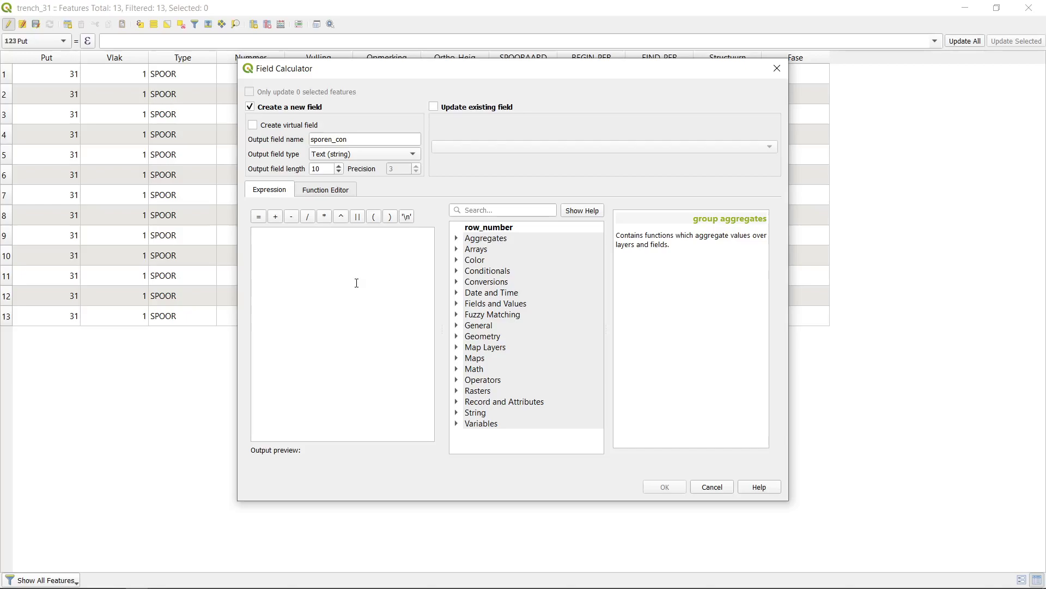
# Find the Nummer field among the fields and values available for the sporen_con expression.
pyautogui.click(356, 243)
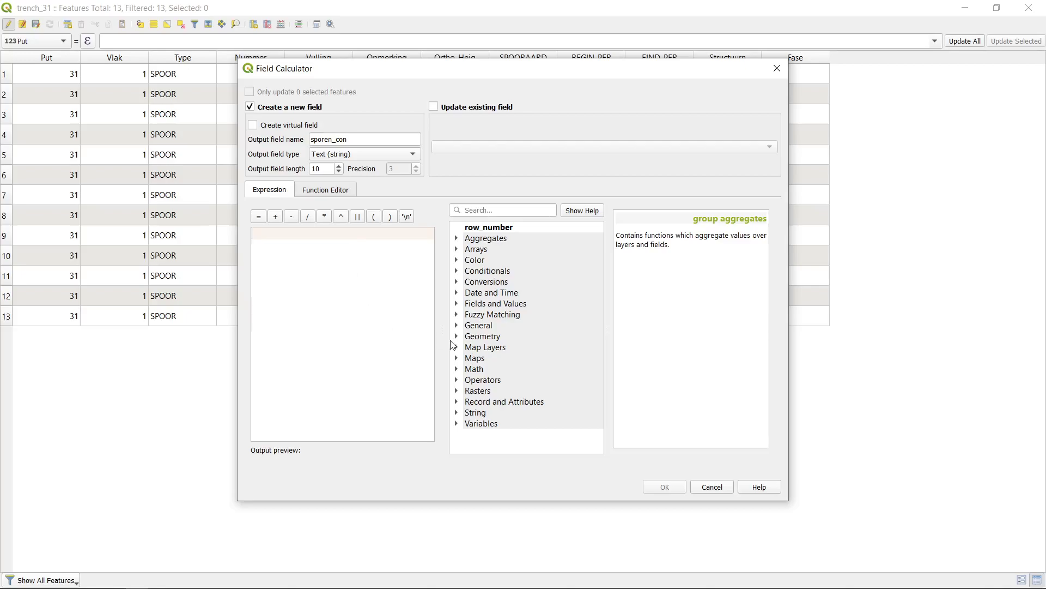
pyautogui.click(457, 304)
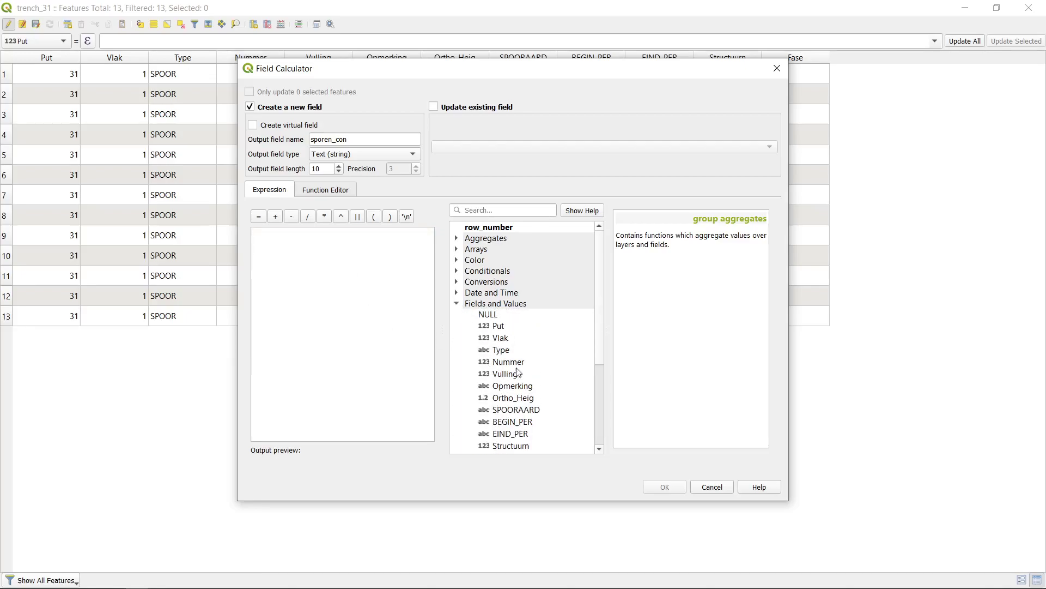
pyautogui.scroll(-1, 543, 357)
pyautogui.click(544, 330)
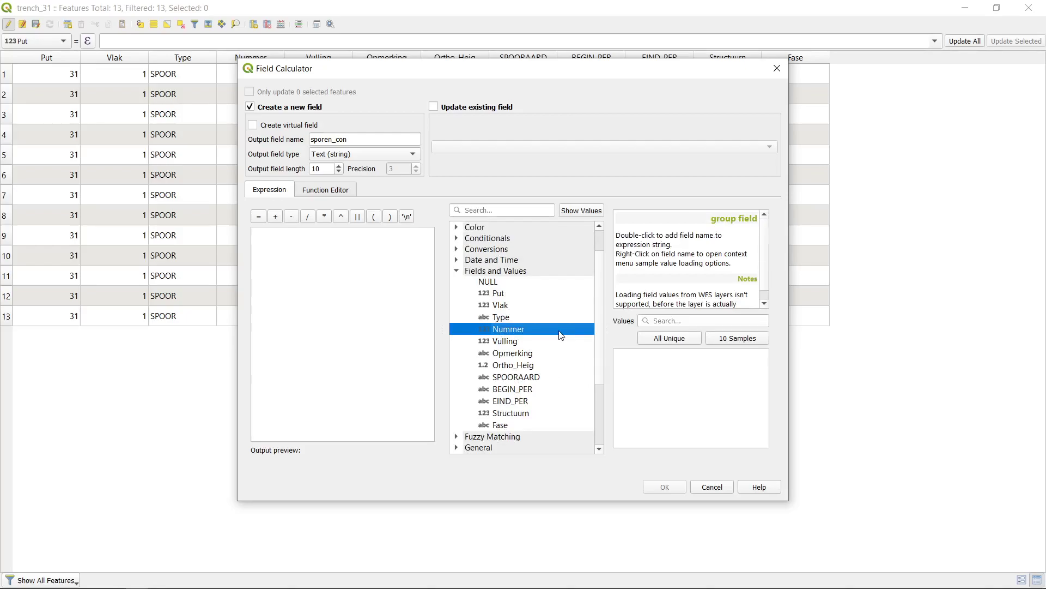
# Enter the expression lpad("Nummer", 4, '0') and calculate the sporen_con field with it.
pyautogui.click(386, 260)
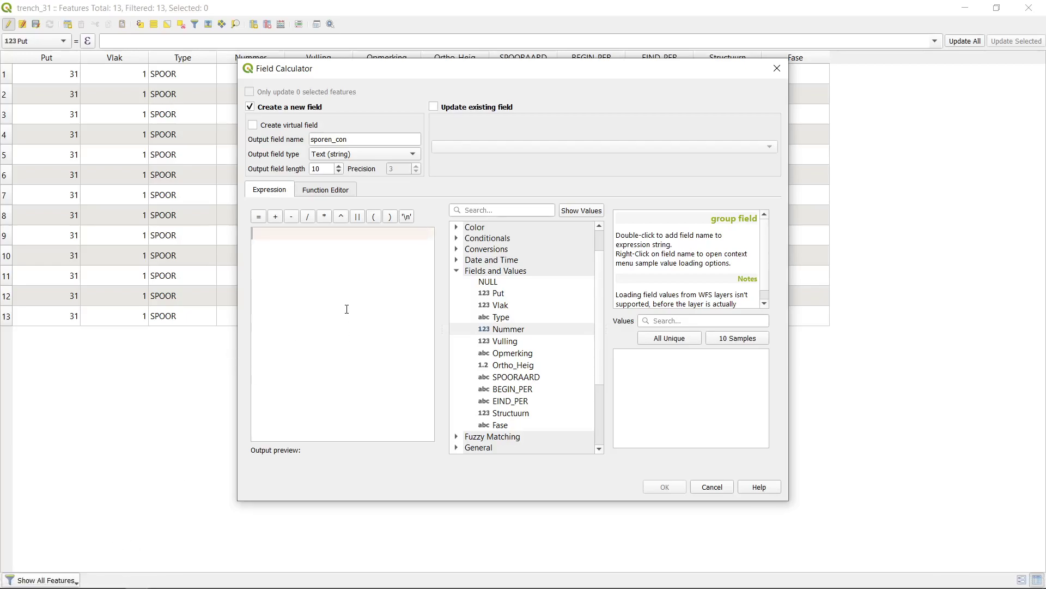
pyautogui.write('lp')
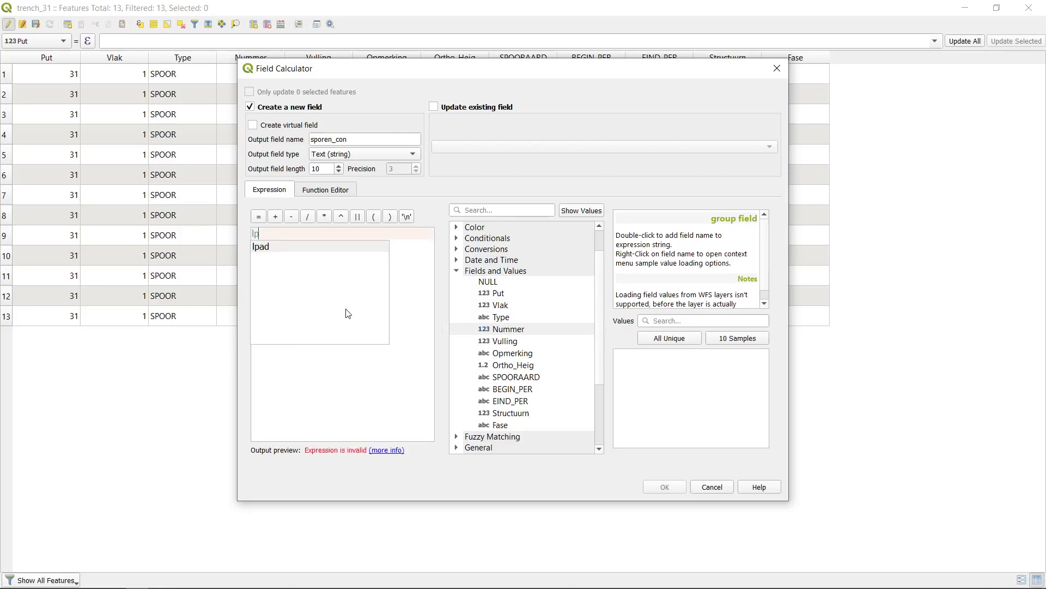
pyautogui.write('ad')
pyautogui.press('Return')
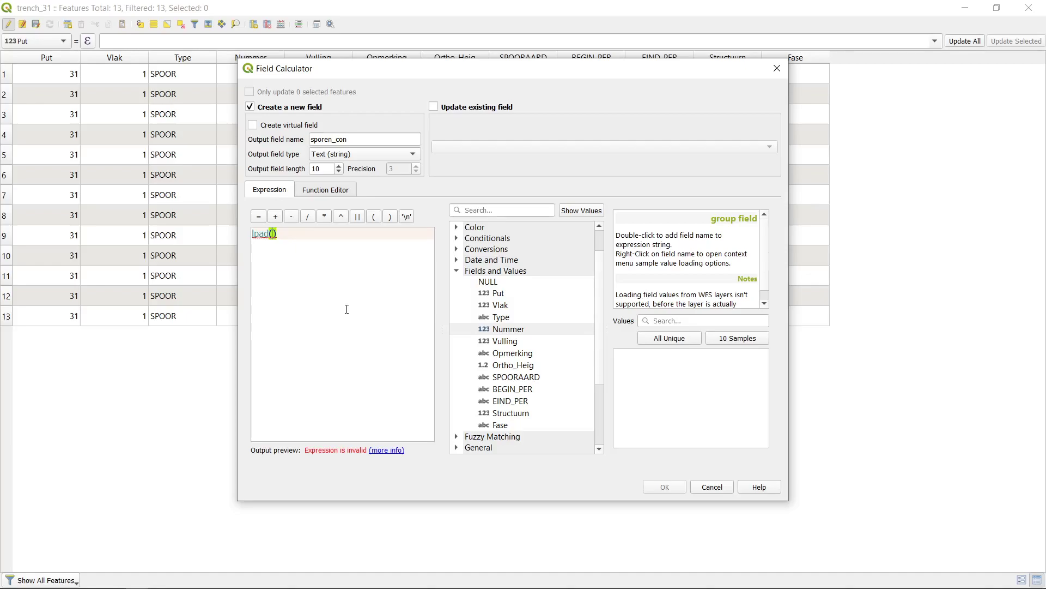
pyautogui.write('"Numme')
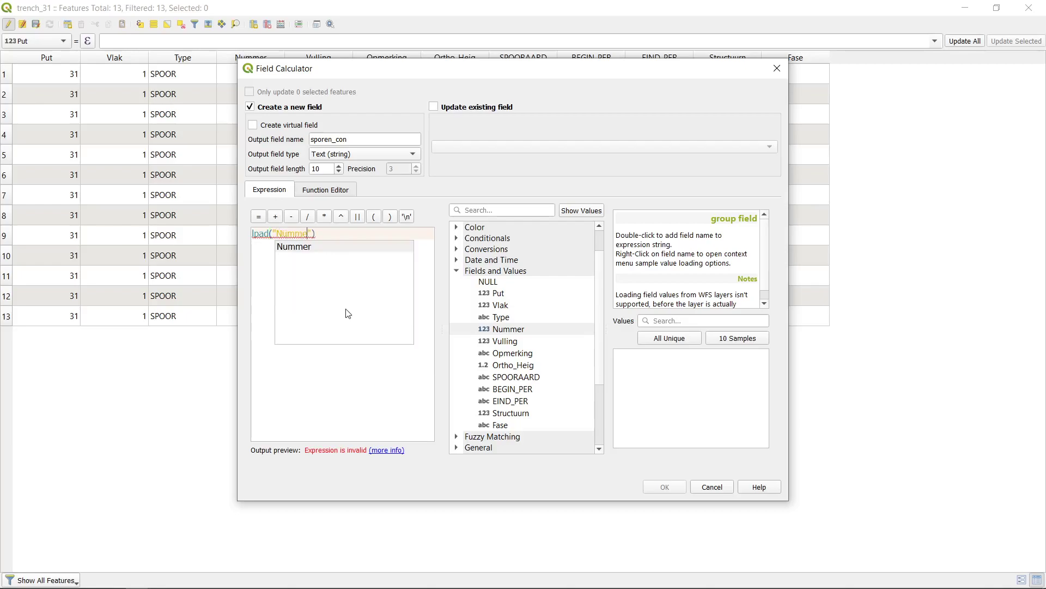
pyautogui.write('r")')
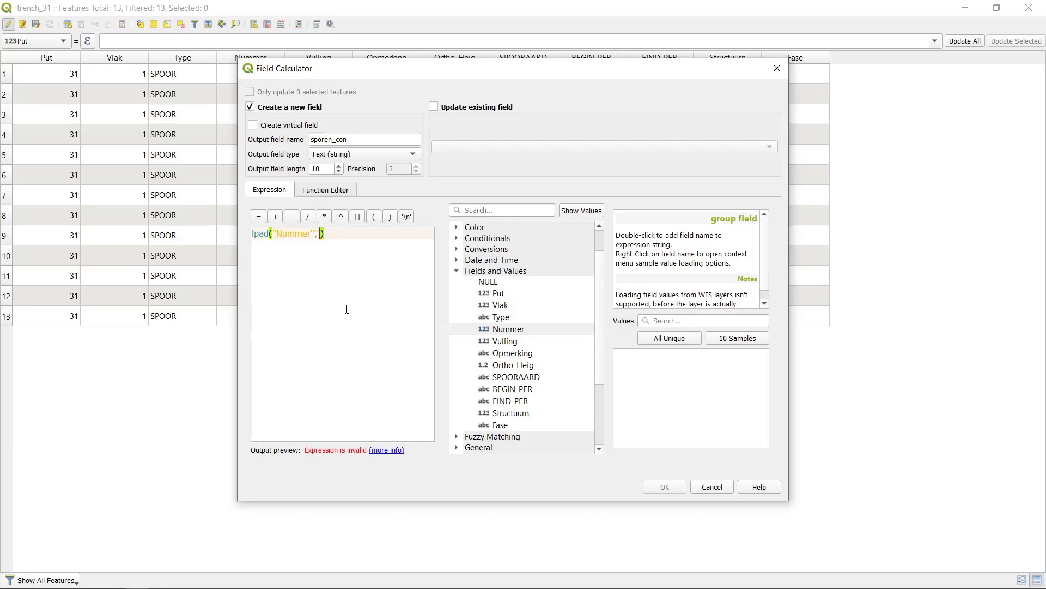
pyautogui.write(', 4')
pyautogui.write(", '")
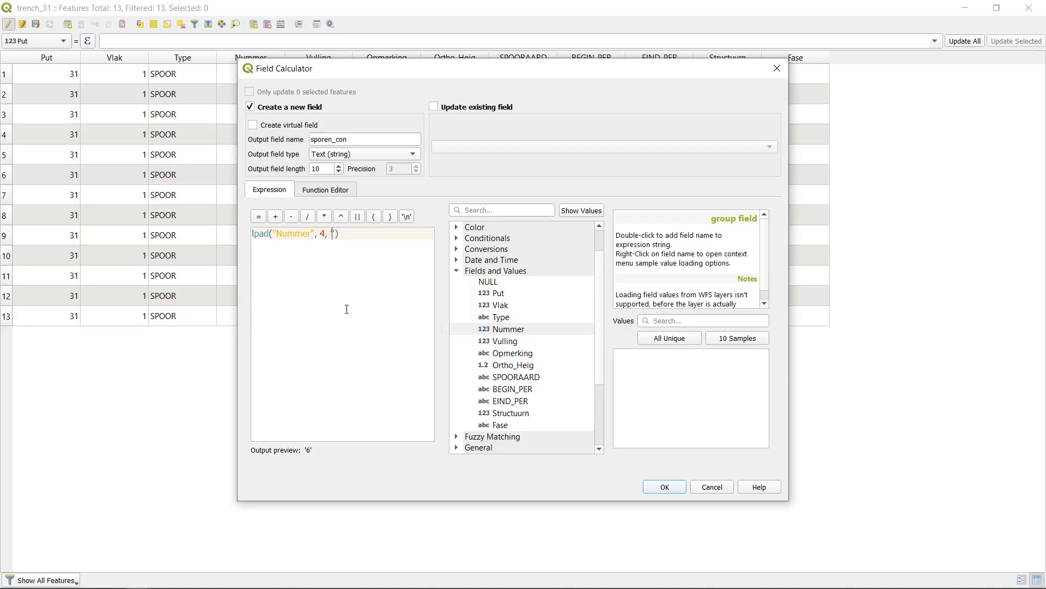
pyautogui.write('0')
pyautogui.click(381, 236)
pyautogui.click(657, 489)
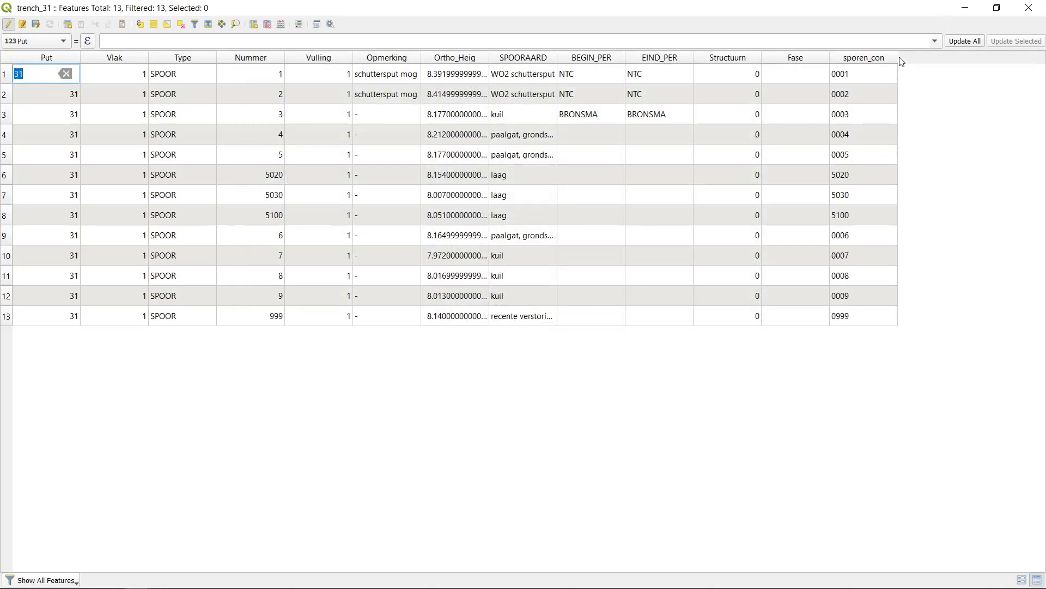
# Sort the trench_31 table by sporen_con and check the padded values row by row from 0001 to 5100.
pyautogui.click(878, 59)
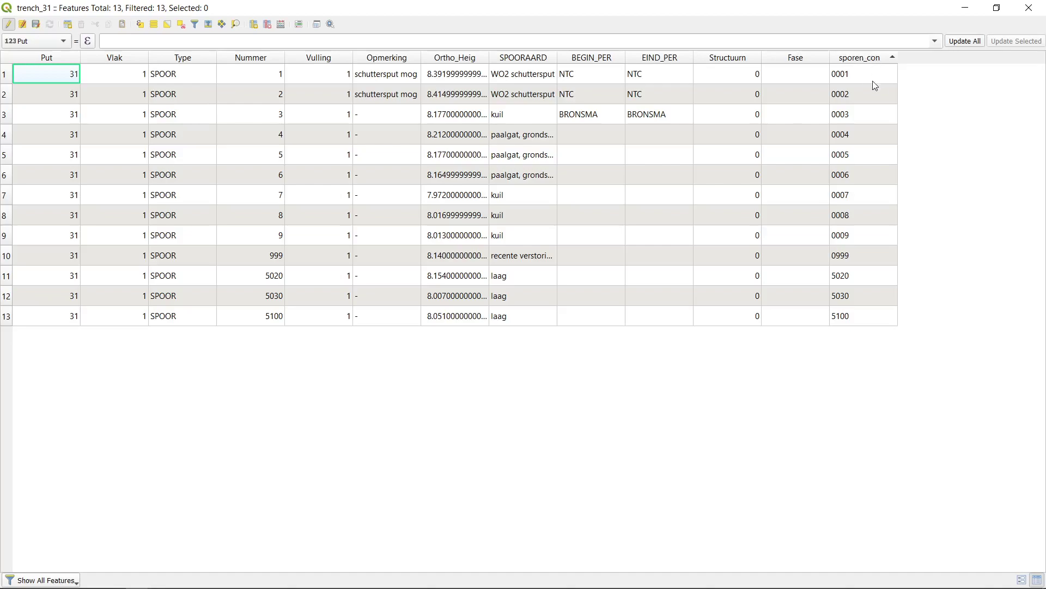
pyautogui.doubleClick(867, 76)
pyautogui.doubleClick(869, 94)
pyautogui.doubleClick(867, 116)
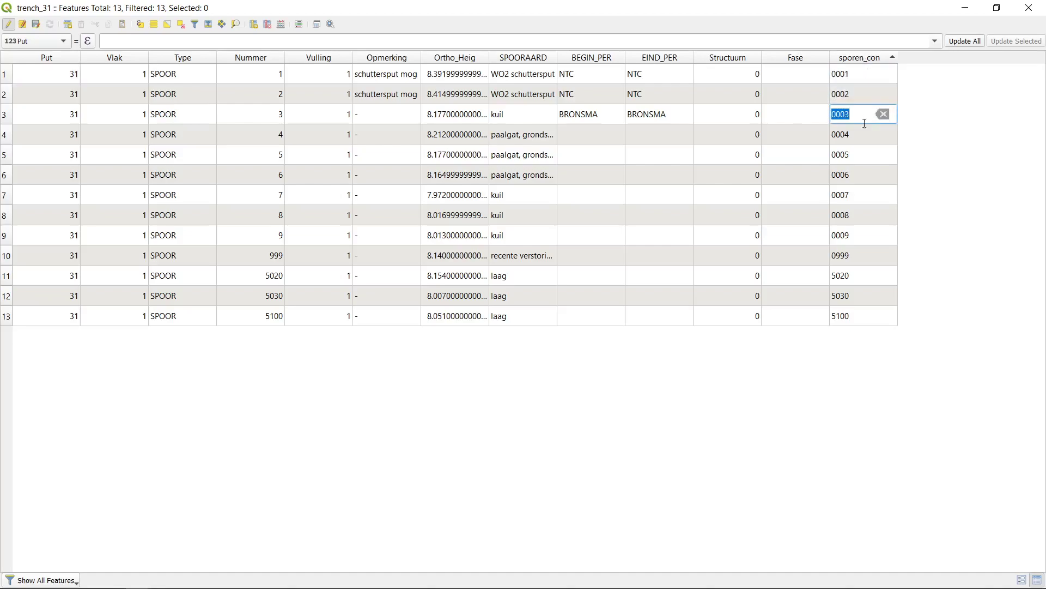
pyautogui.doubleClick(865, 137)
pyautogui.doubleClick(872, 156)
pyautogui.doubleClick(869, 178)
pyautogui.doubleClick(871, 196)
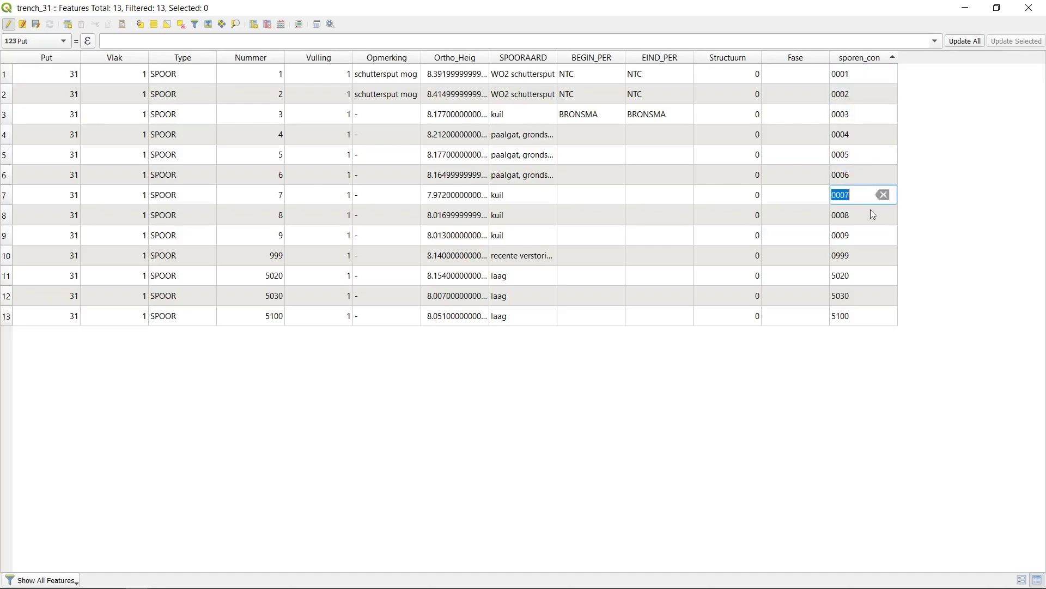
pyautogui.doubleClick(872, 216)
pyautogui.doubleClick(874, 236)
pyautogui.doubleClick(870, 259)
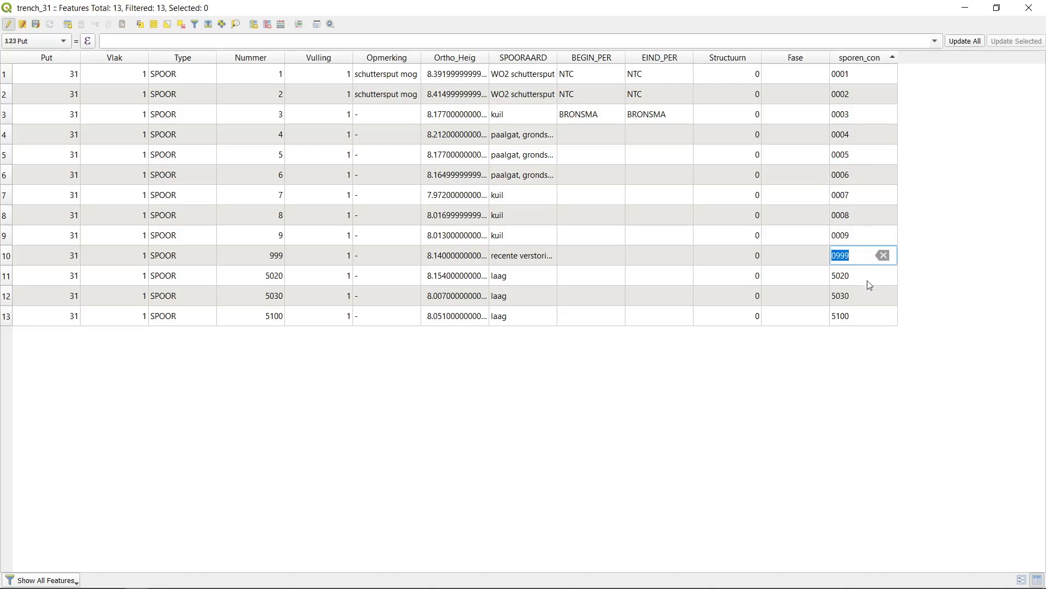
pyautogui.doubleClick(869, 281)
pyautogui.doubleClick(867, 302)
pyautogui.doubleClick(871, 319)
# End editing of trench_31 with the changes saved and close its attribute table.
pyautogui.click(870, 360)
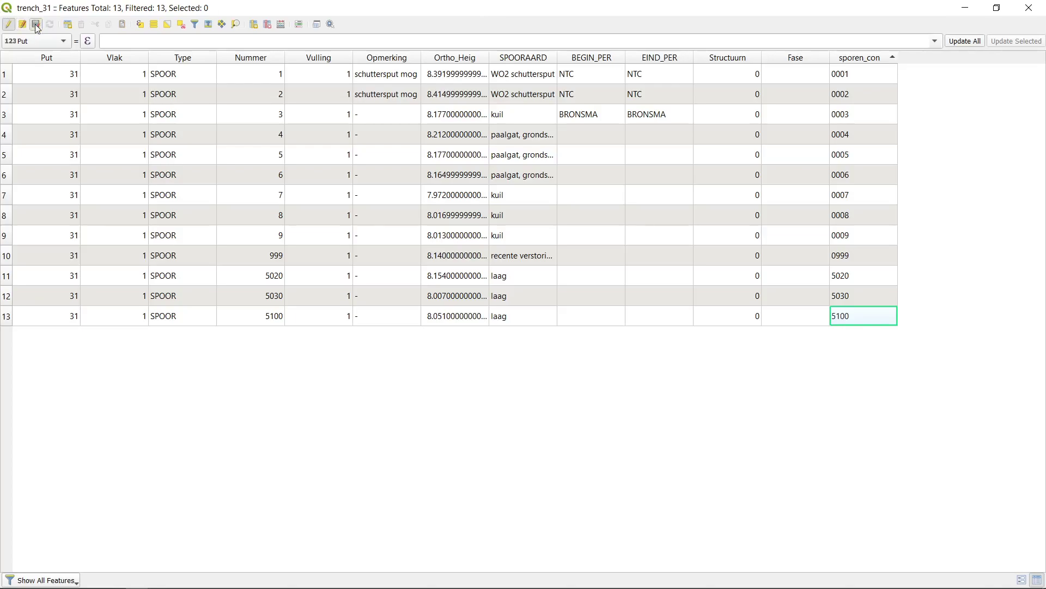
pyautogui.click(9, 23)
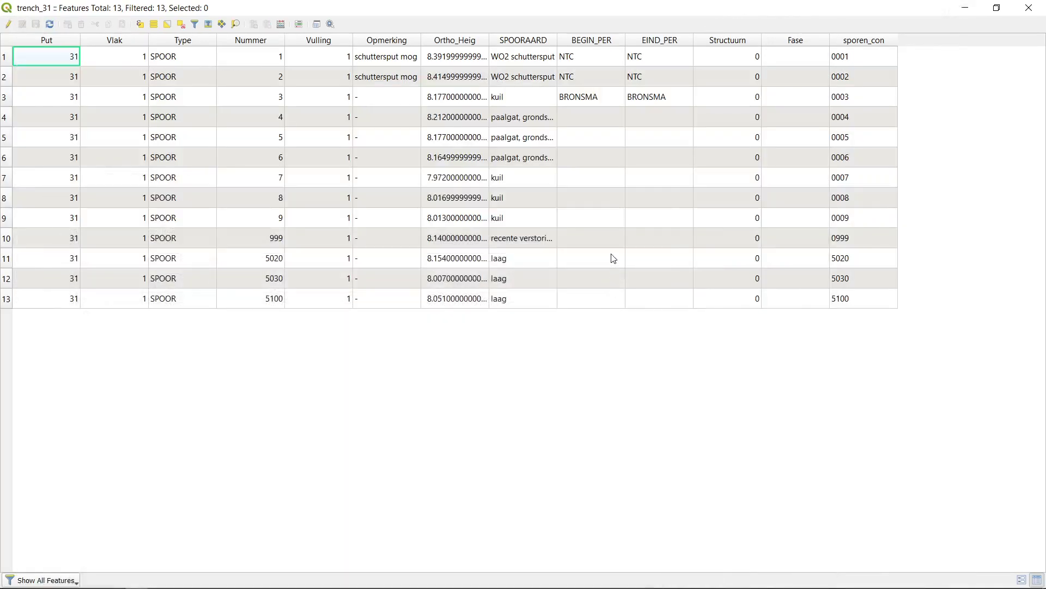
pyautogui.click(1029, 8)
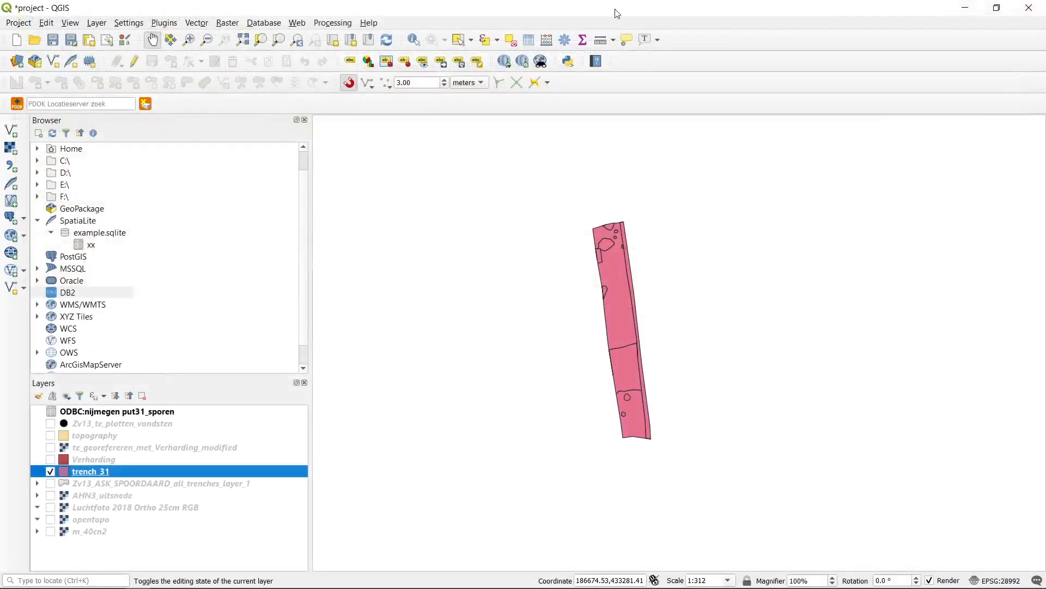
# Open the trench_31 layer properties at the Joins settings and move the dialog up for a better view.
pyautogui.rightClick(130, 471)
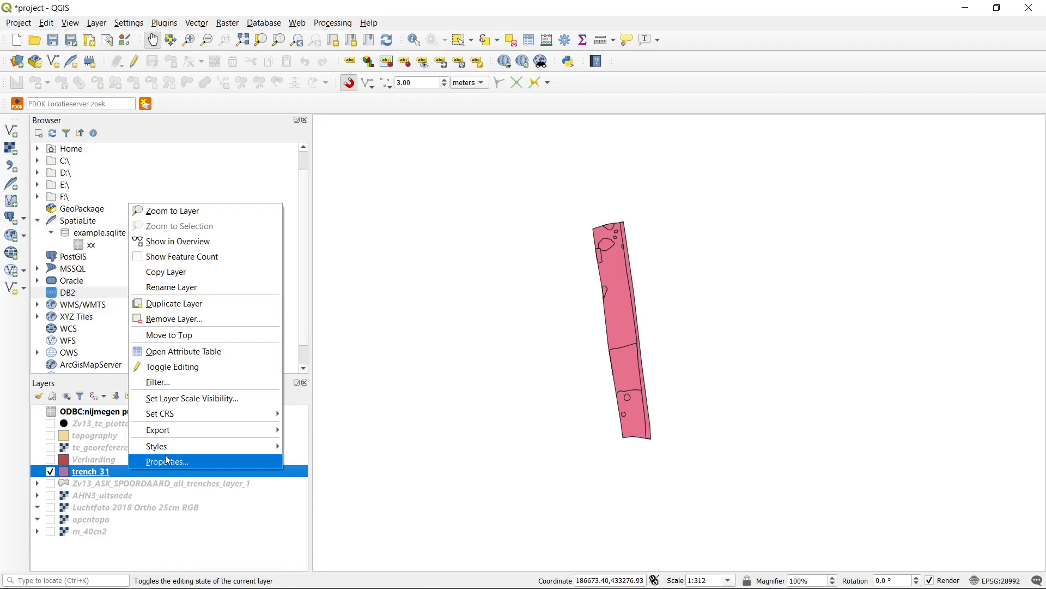
pyautogui.click(187, 463)
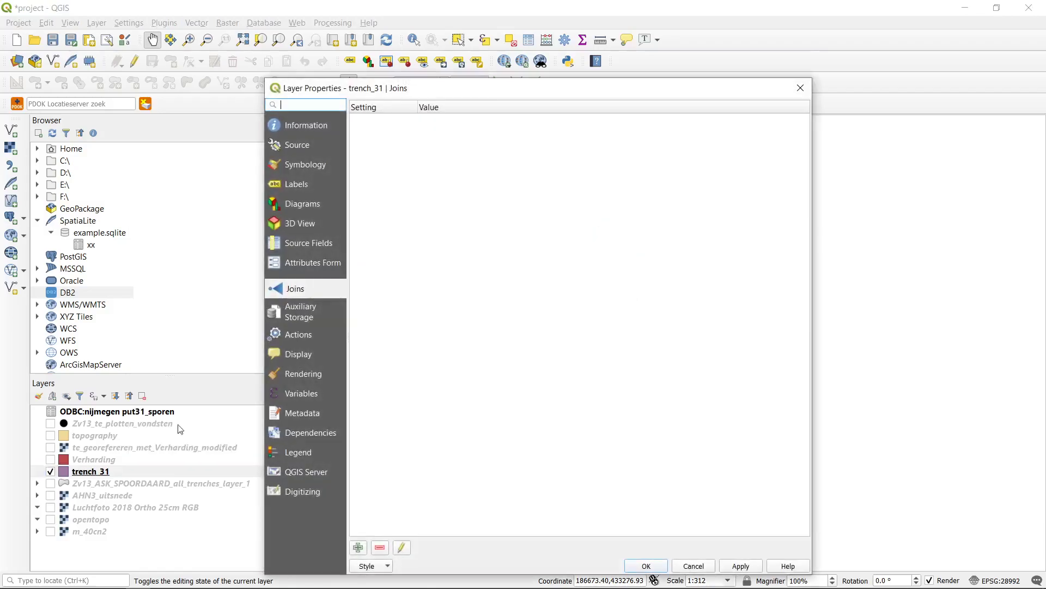
pyautogui.click(310, 125)
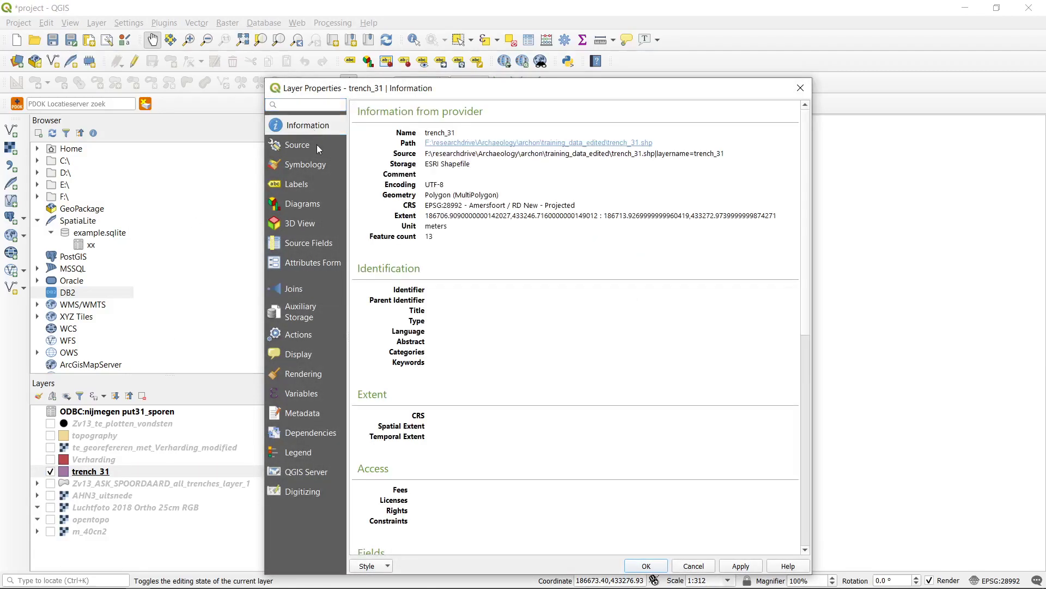
pyautogui.click(305, 288)
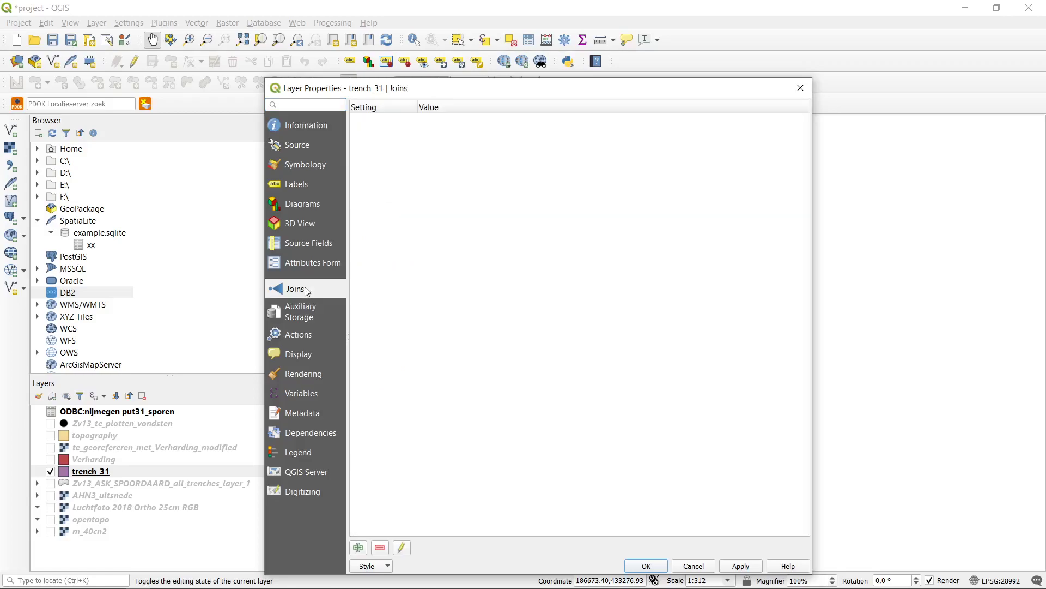
pyautogui.moveTo(456, 89); pyautogui.dragTo(407, 45)
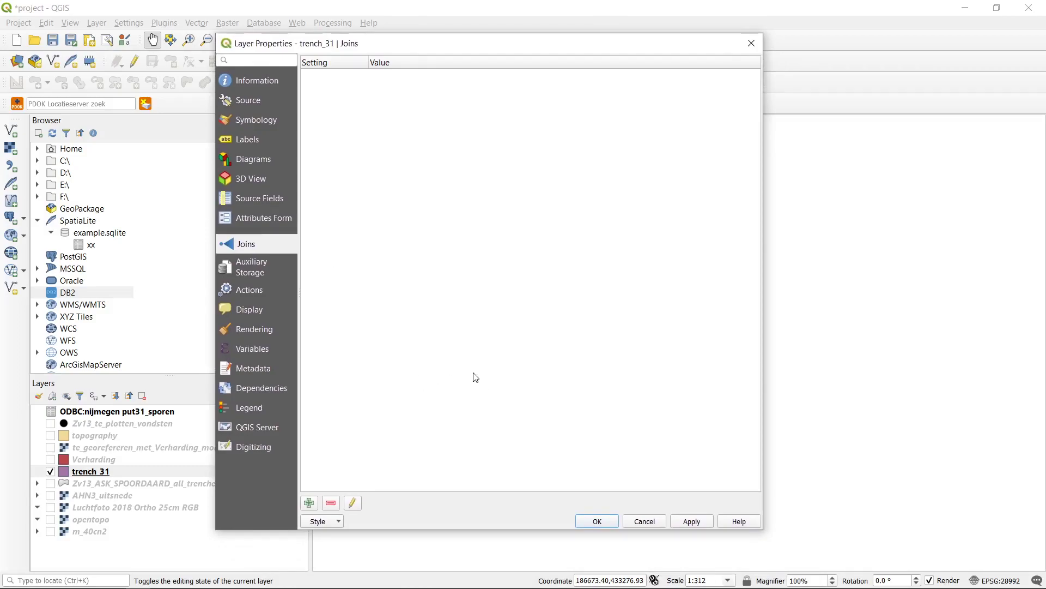
# Start a vector join to ODBC:nijmegen put31_sporen with join field Spoor and target field sporen_con.
pyautogui.click(309, 503)
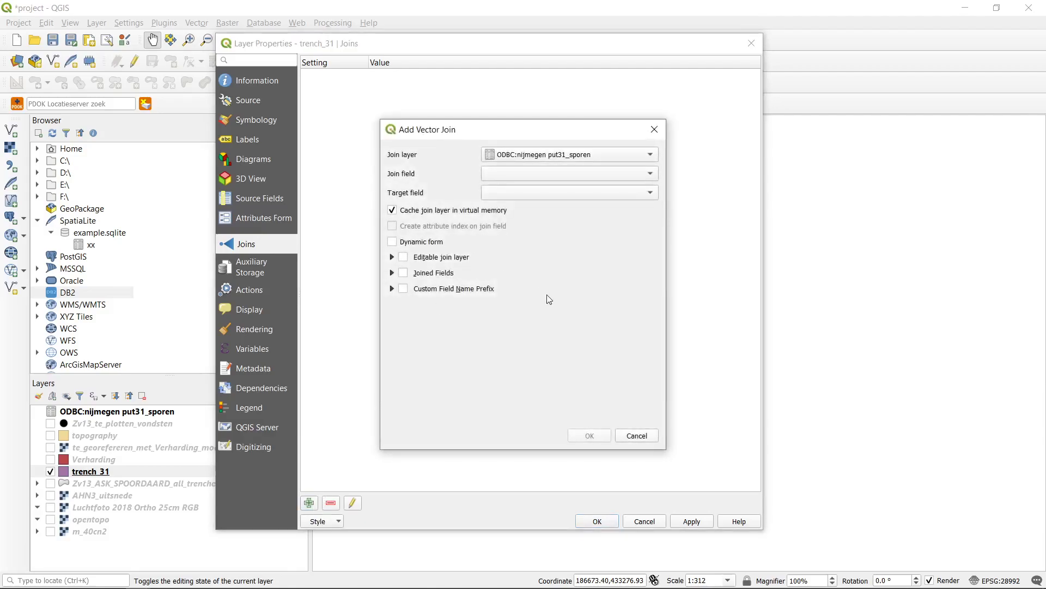
pyautogui.click(649, 158)
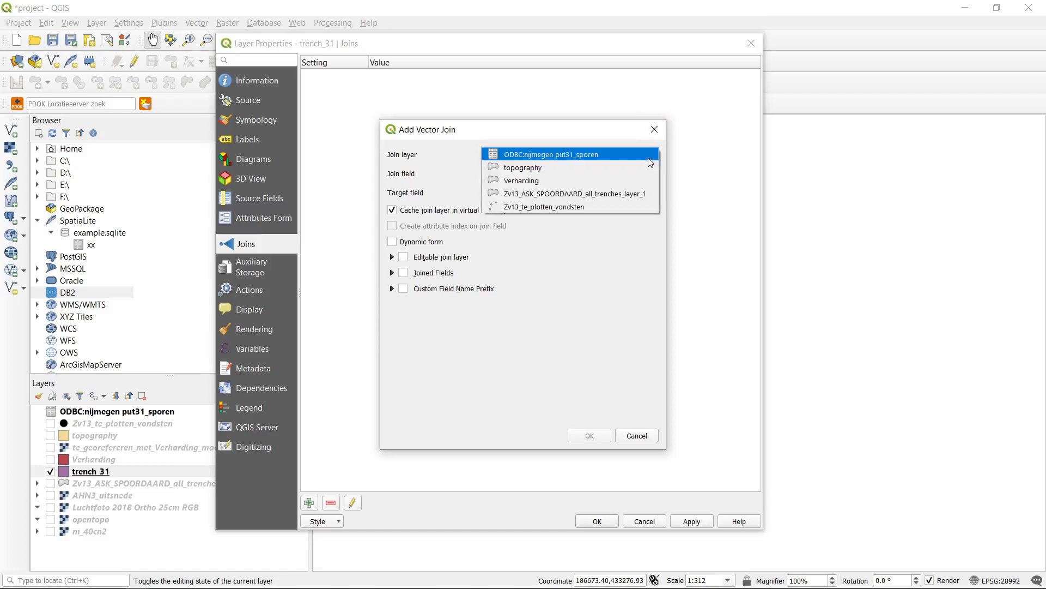
pyautogui.click(619, 136)
pyautogui.click(577, 157)
pyautogui.click(580, 158)
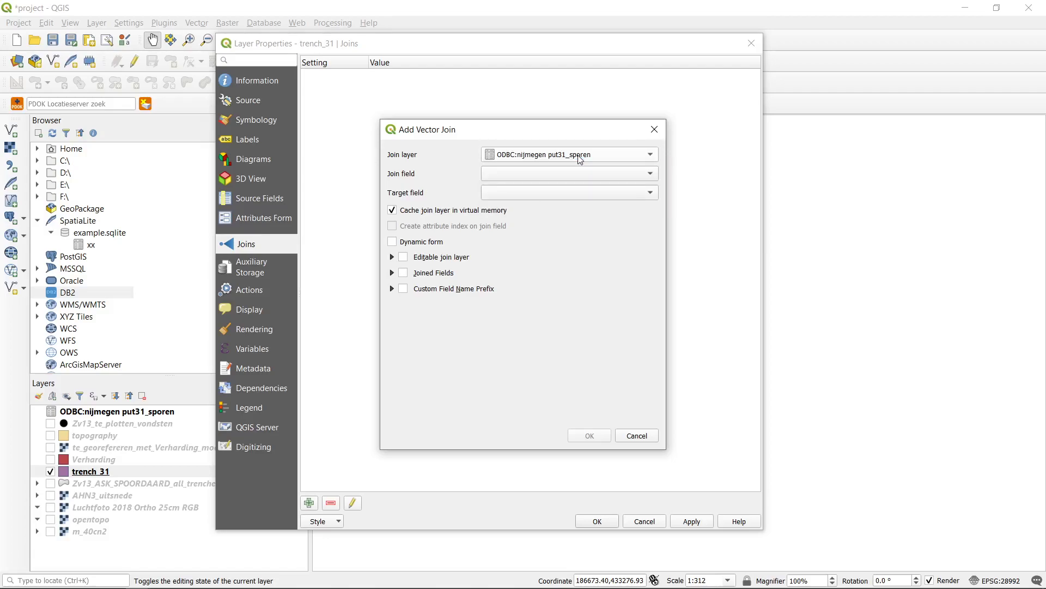
pyautogui.click(601, 179)
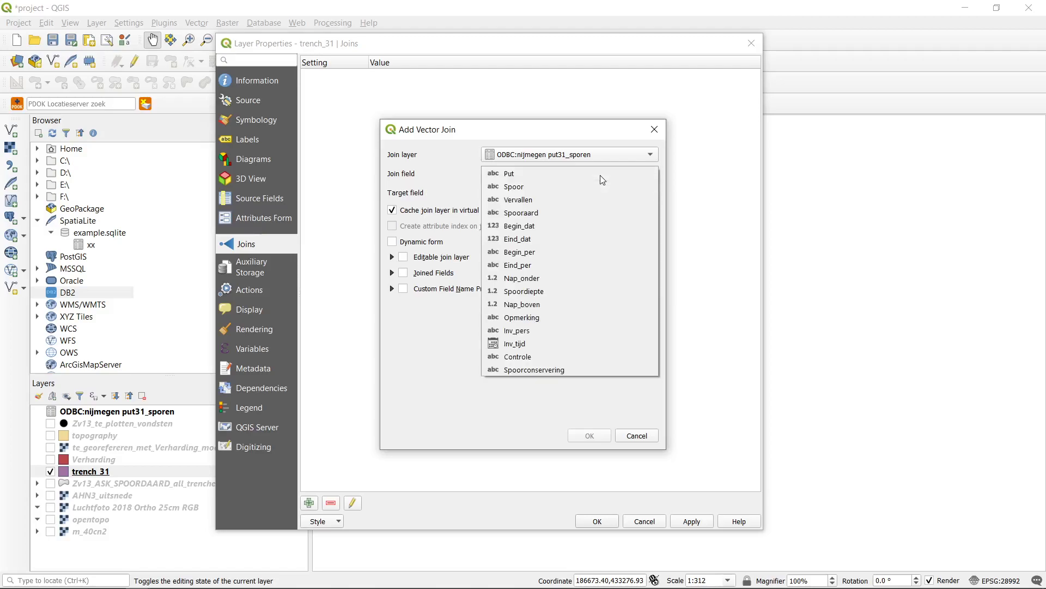
pyautogui.click(544, 192)
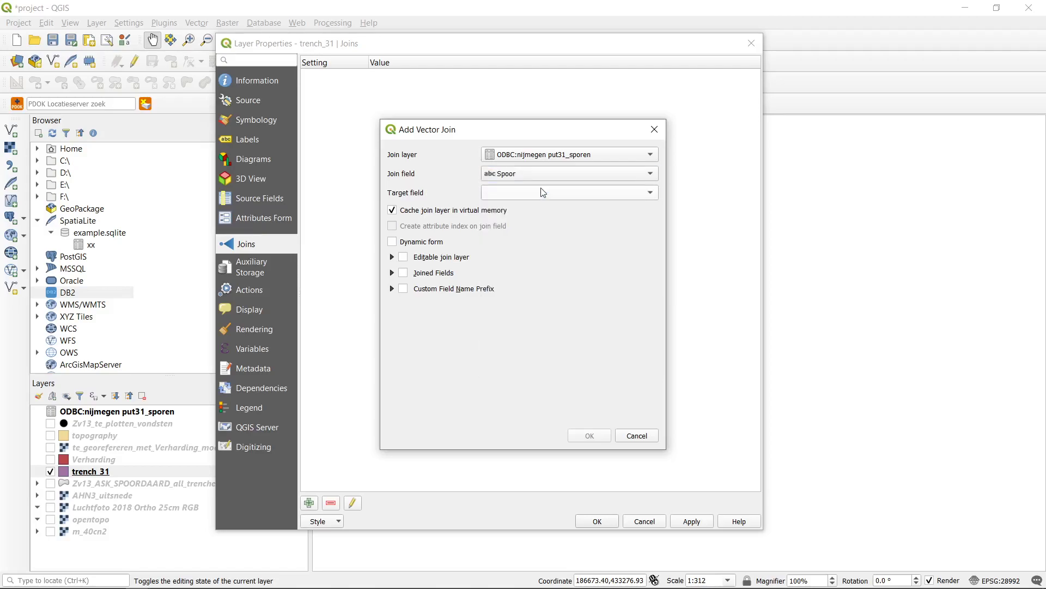
pyautogui.click(586, 196)
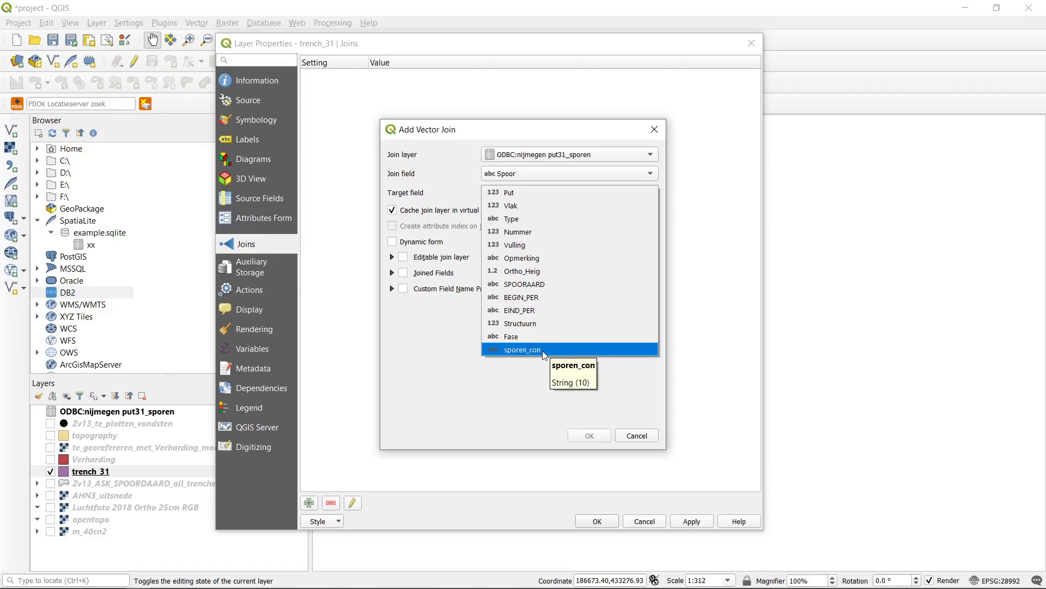
pyautogui.click(523, 350)
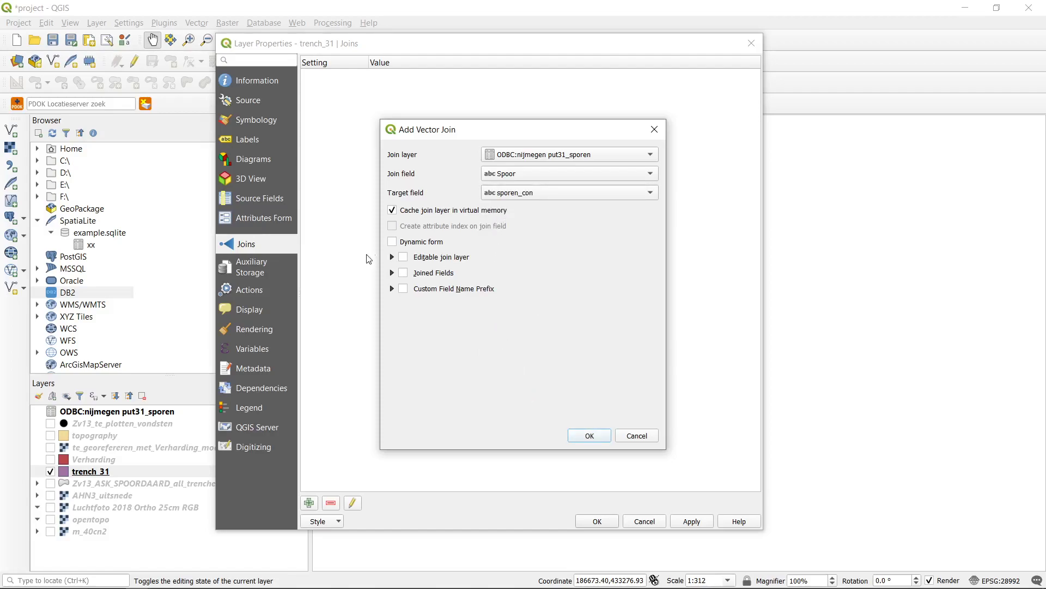
# Limit the join to selected joined fields and include Spooraard and Opmerking.
pyautogui.click(392, 273)
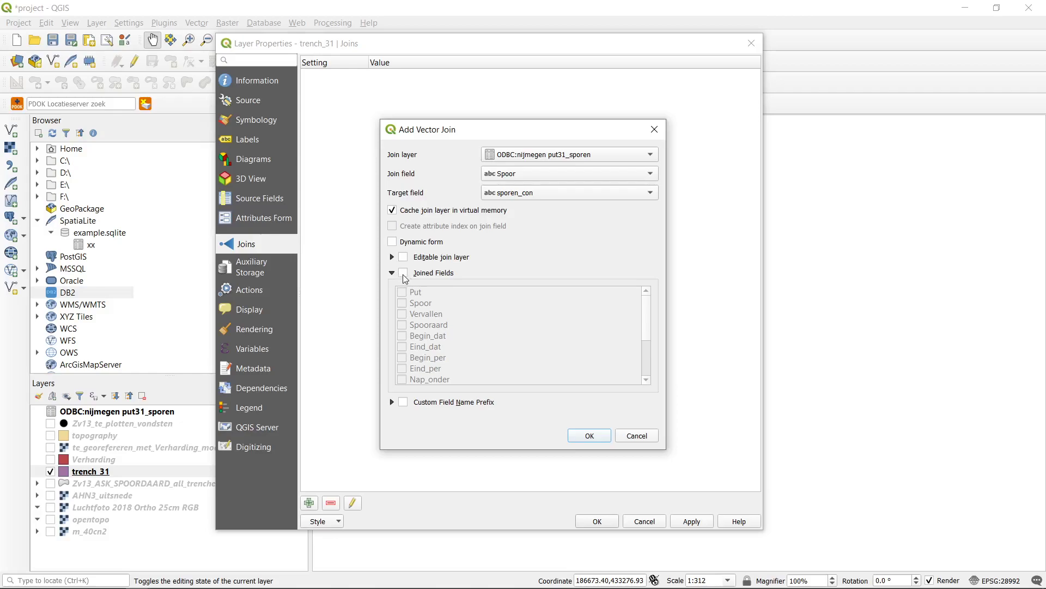
pyautogui.click(404, 275)
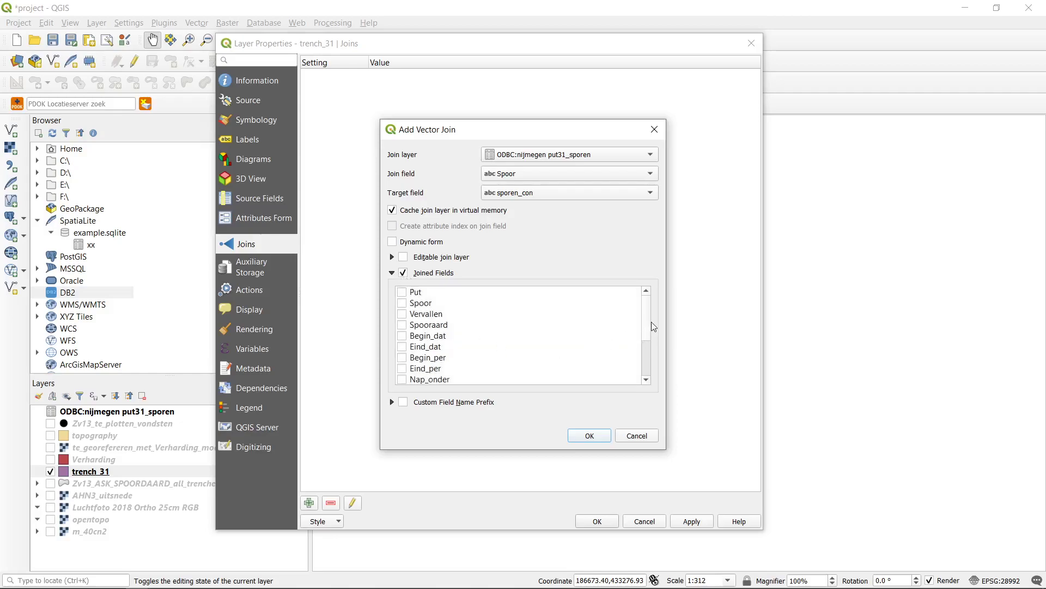
pyautogui.scroll(-2, 648, 338)
pyautogui.scroll(2, 647, 346)
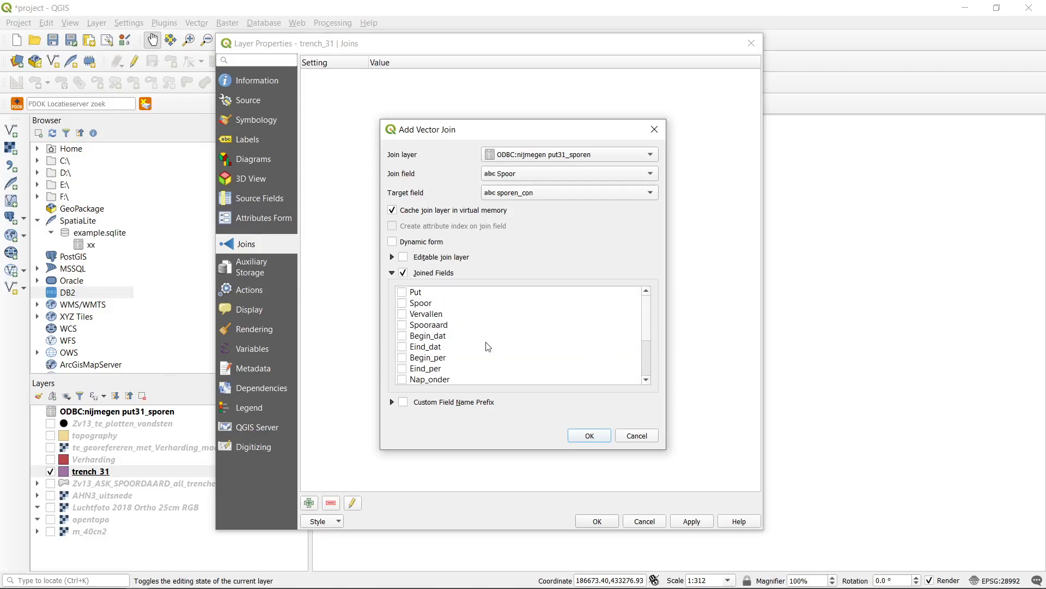
pyautogui.click(401, 324)
pyautogui.click(404, 325)
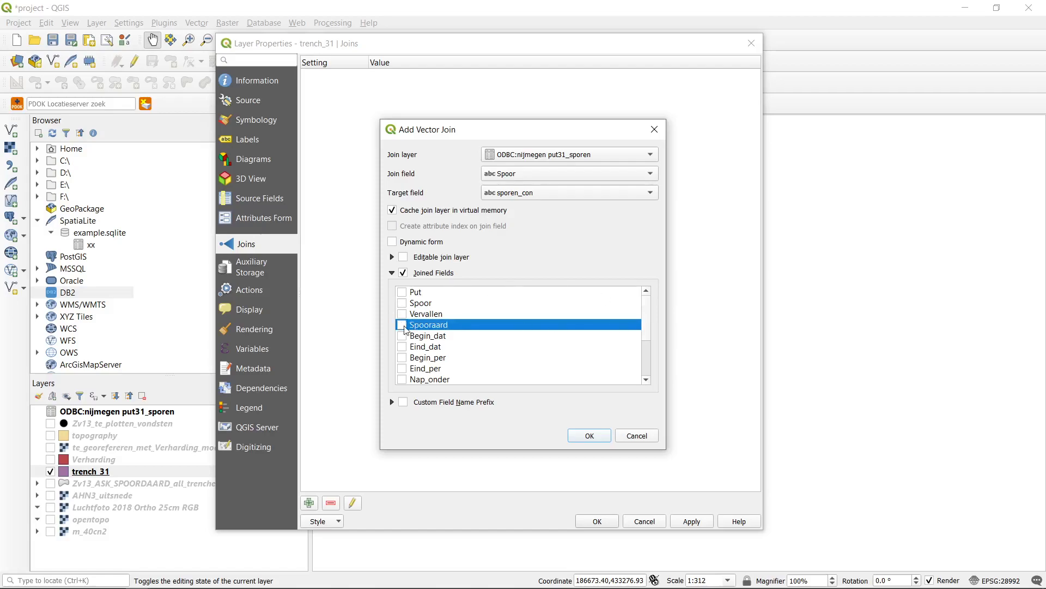
pyautogui.scroll(-2, 649, 336)
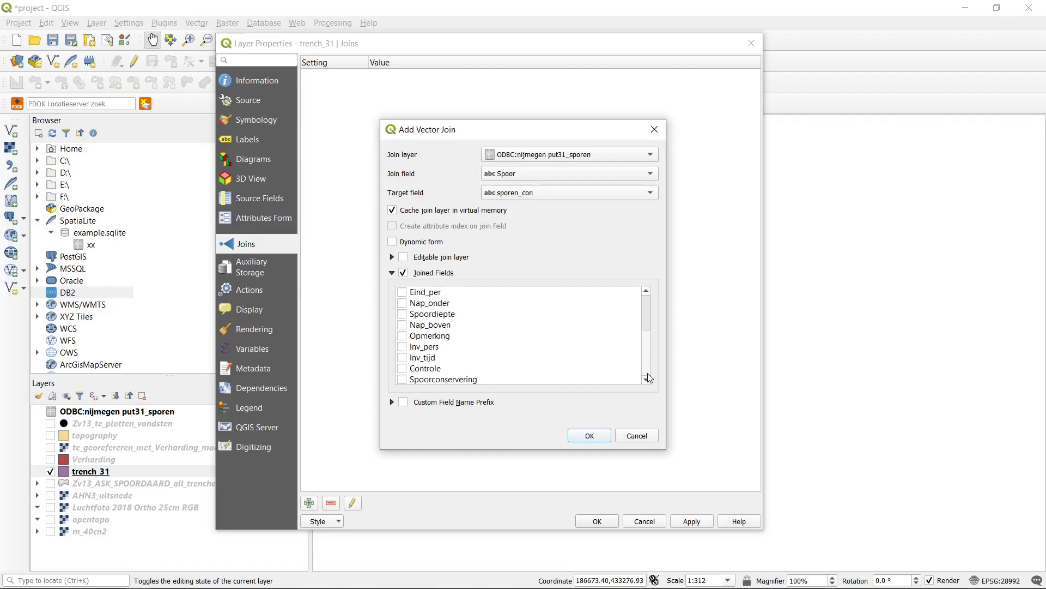
pyautogui.click(401, 336)
# Add Begin_dat, Eind_dat, Begin_per and Eind_per to the joined fields.
pyautogui.scroll(2, 647, 342)
pyautogui.scroll(-1, 648, 341)
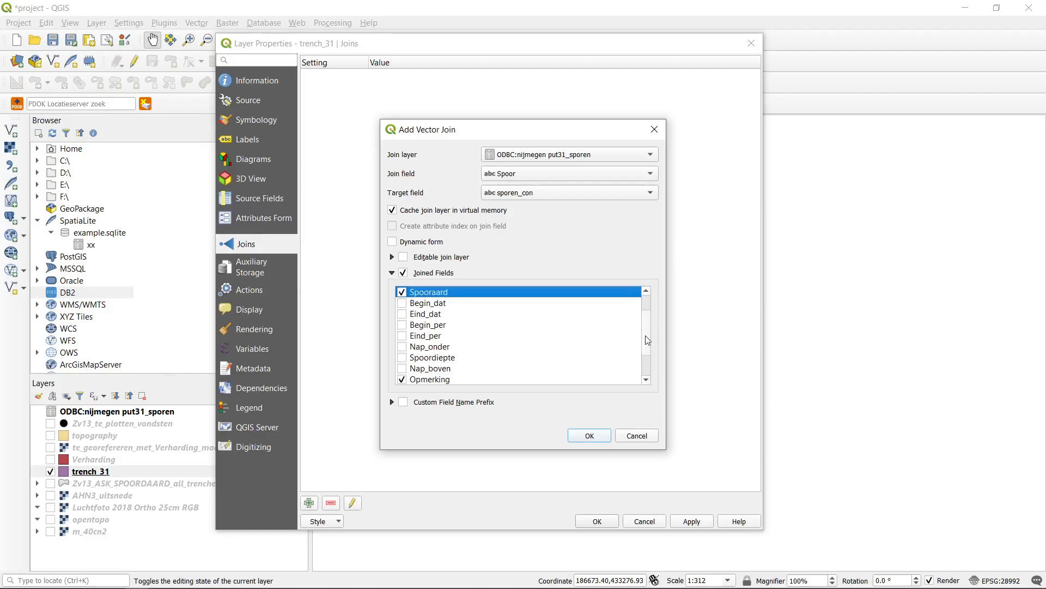
pyautogui.click(403, 303)
pyautogui.click(402, 314)
pyautogui.click(402, 325)
pyautogui.click(402, 335)
pyautogui.scroll(1, 648, 333)
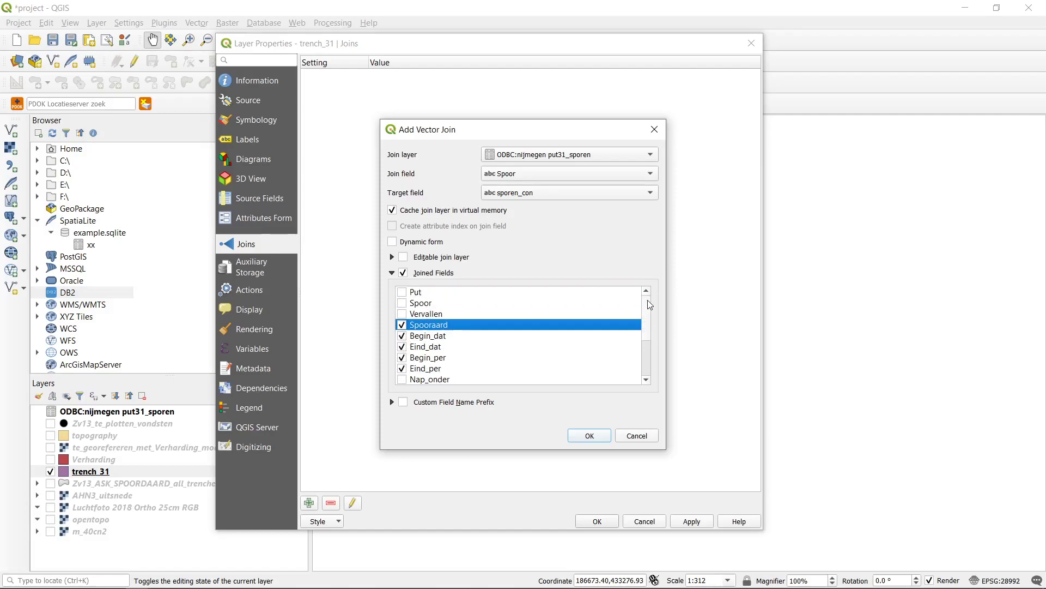
# Create the put31_sporen join, expand its settings for review, and accept the trench_31 layer properties.
pyautogui.click(589, 436)
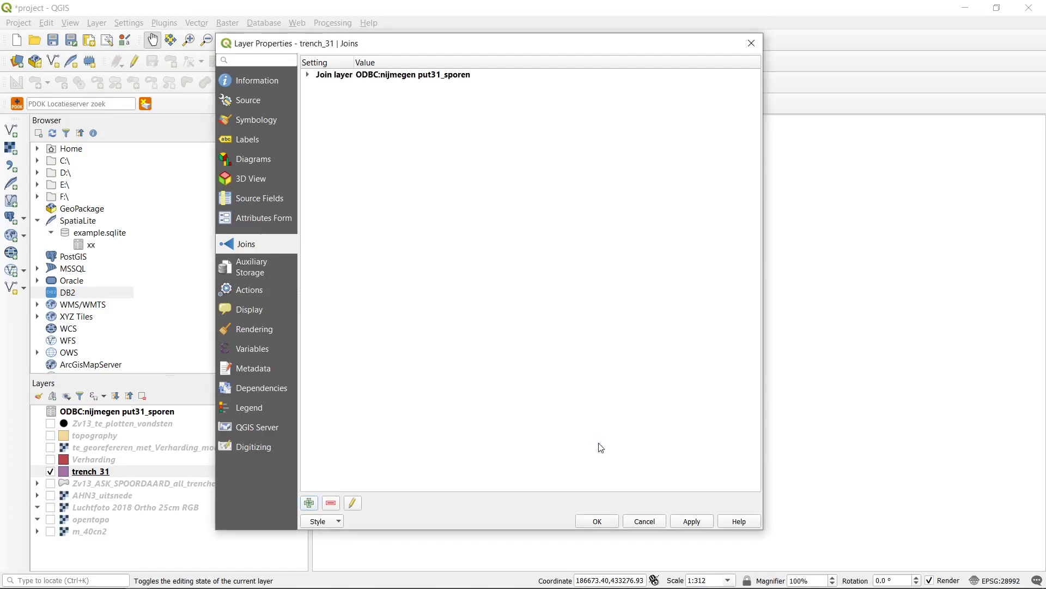
pyautogui.click(308, 75)
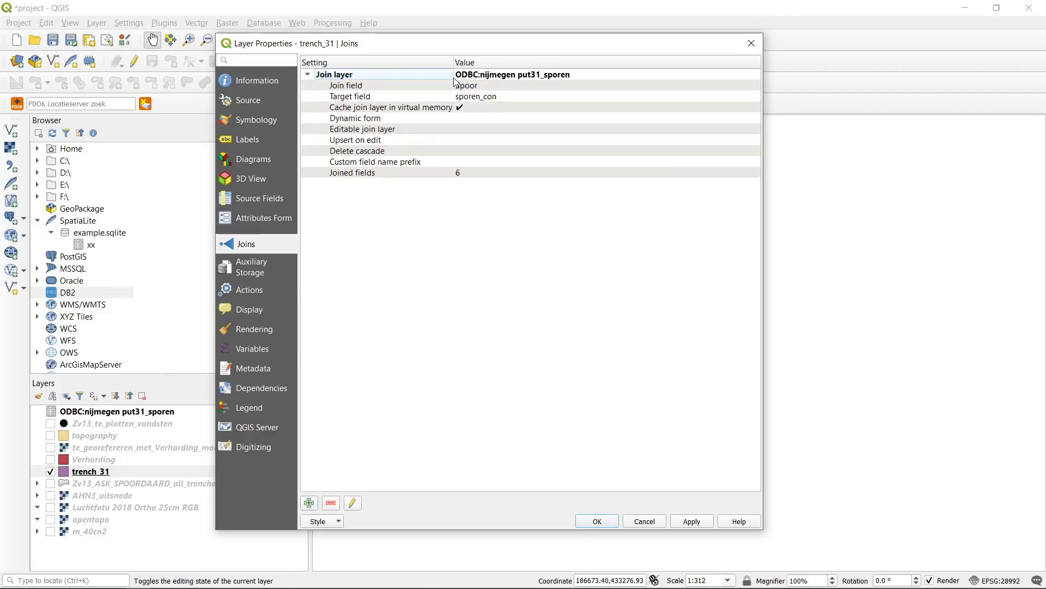
pyautogui.click(595, 522)
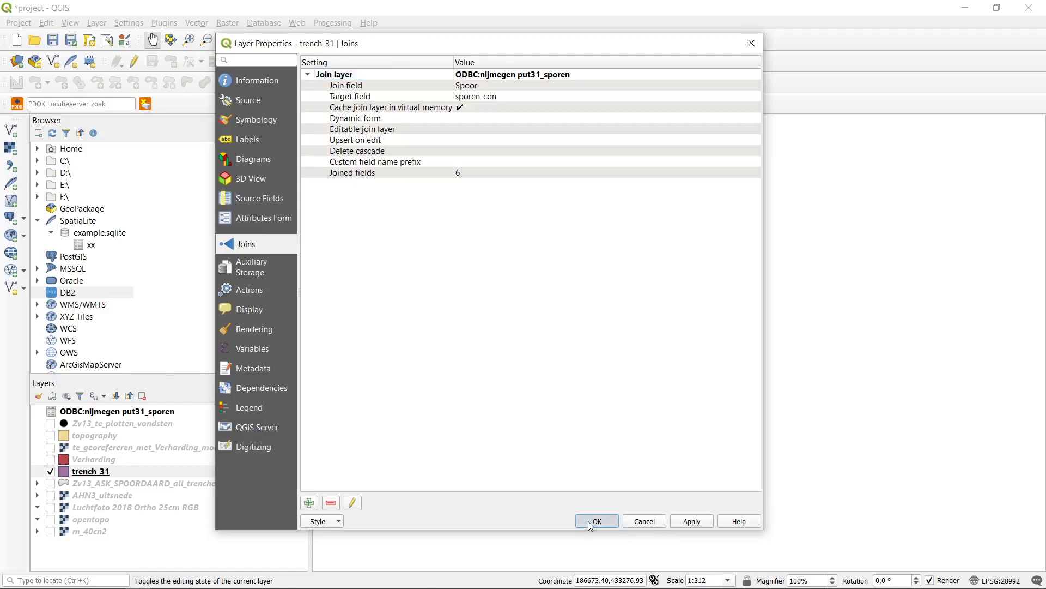
# Open the trench_31 attribute table and widen the joined Spooraard and Begin_dat columns to show their full names.
pyautogui.rightClick(102, 471)
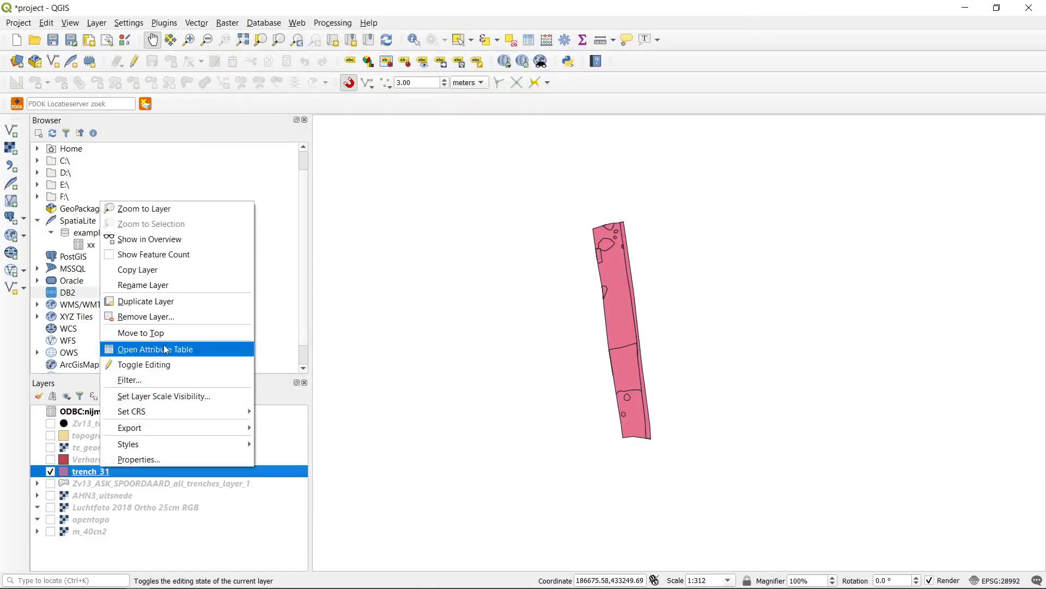
pyautogui.click(162, 349)
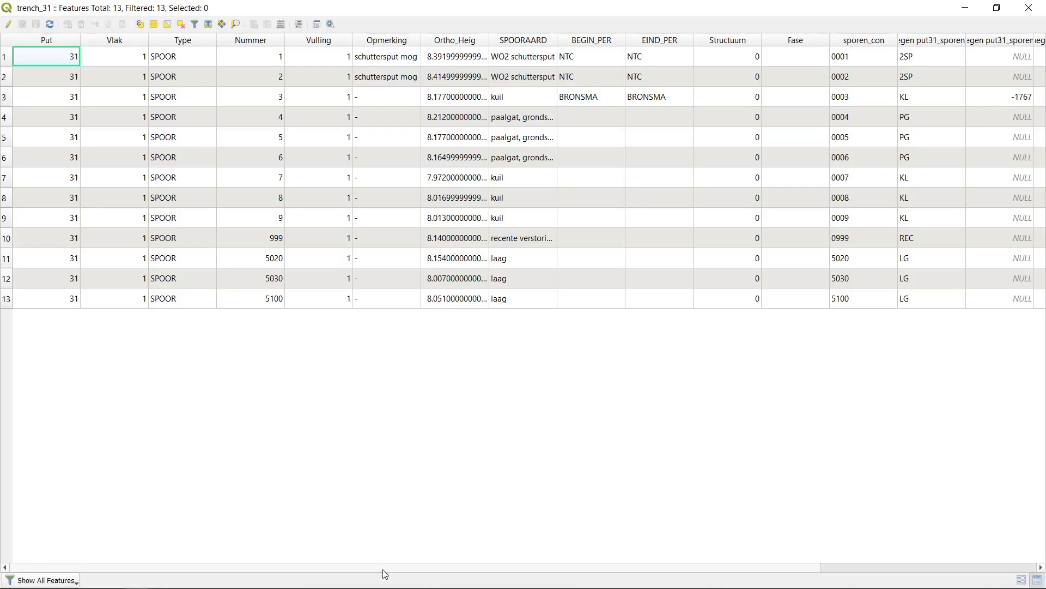
pyautogui.moveTo(345, 570); pyautogui.dragTo(574, 585)
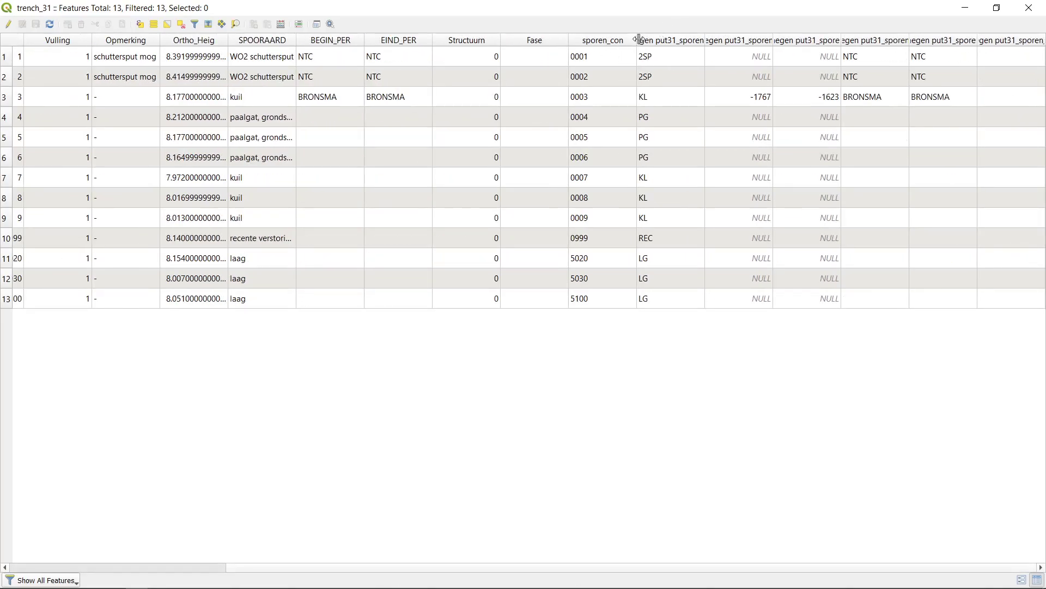
pyautogui.moveTo(638, 38)
pyautogui.mouseDown()
pyautogui.moveTo(656, 36)
pyautogui.moveTo(643, 36)
pyautogui.mouseUp()
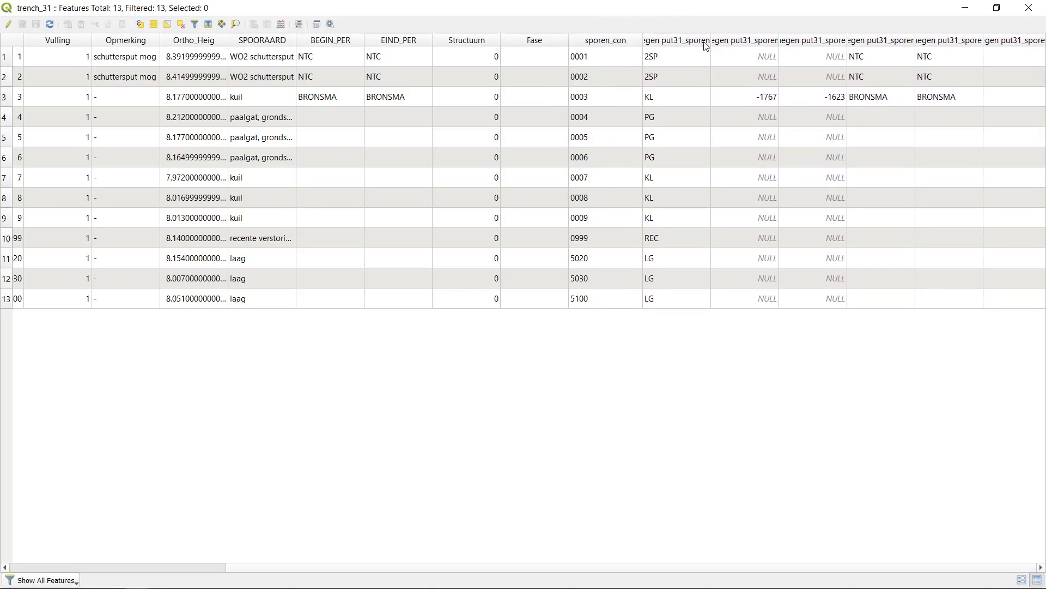
pyautogui.moveTo(711, 34); pyautogui.dragTo(844, 51)
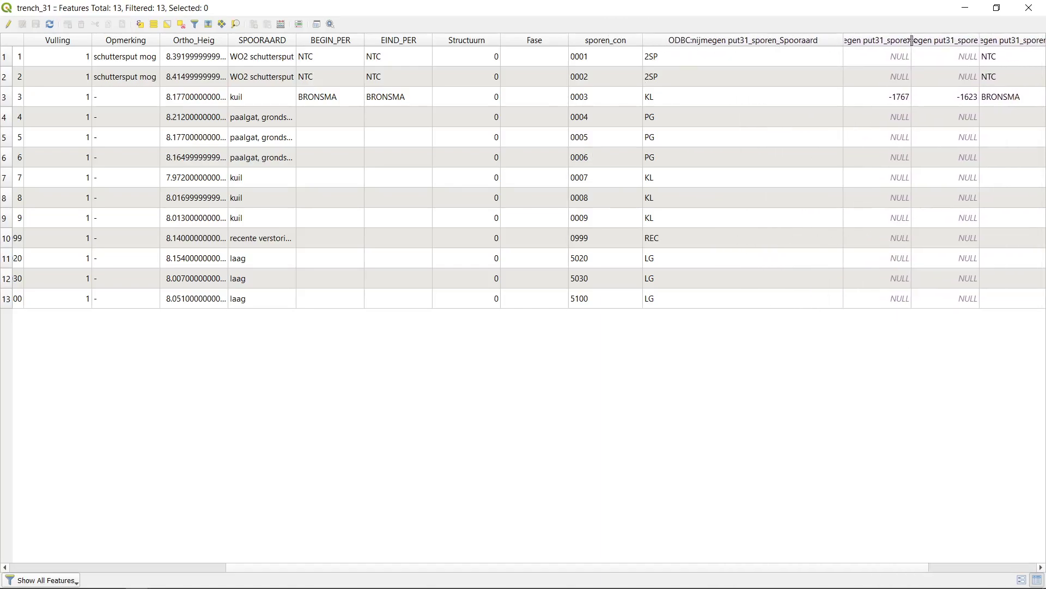
pyautogui.moveTo(912, 40); pyautogui.dragTo(1020, 47)
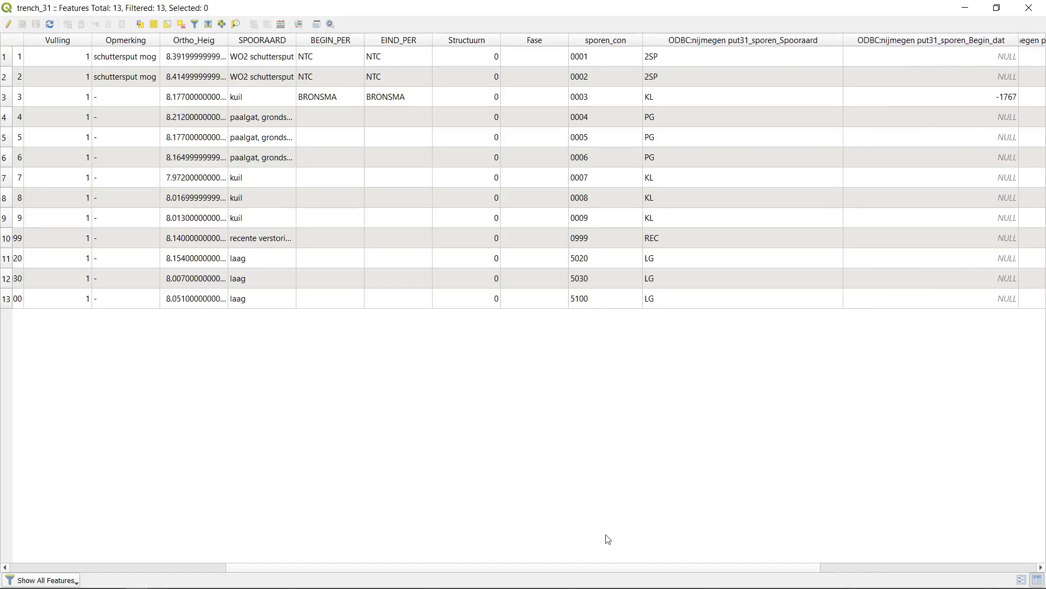
# Examine the remaining joined columns of the trench_31 table and close it.
pyautogui.moveTo(609, 567); pyautogui.dragTo(691, 578)
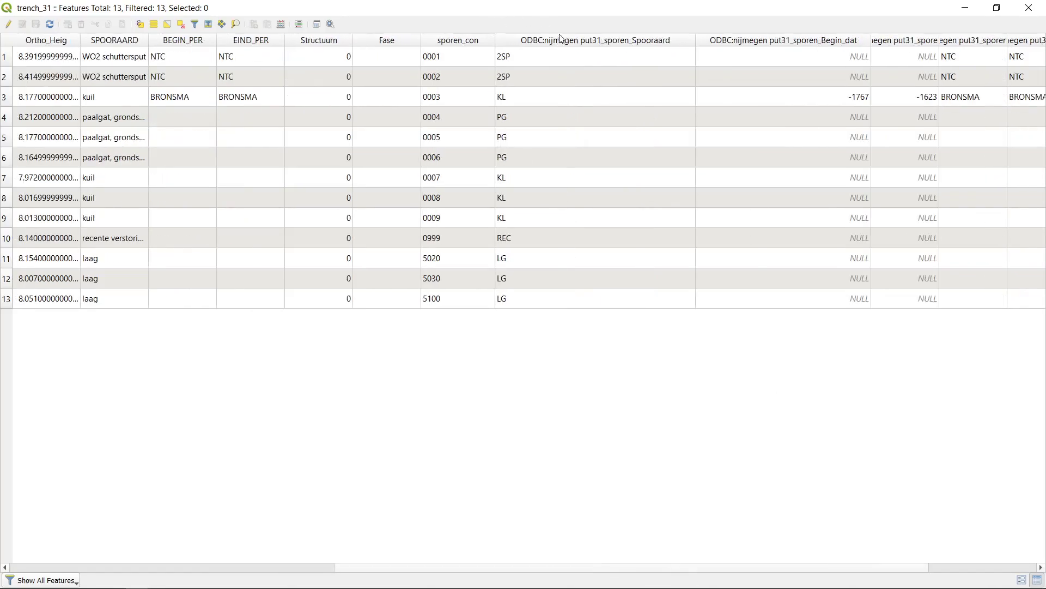
pyautogui.moveTo(600, 568); pyautogui.dragTo(699, 573)
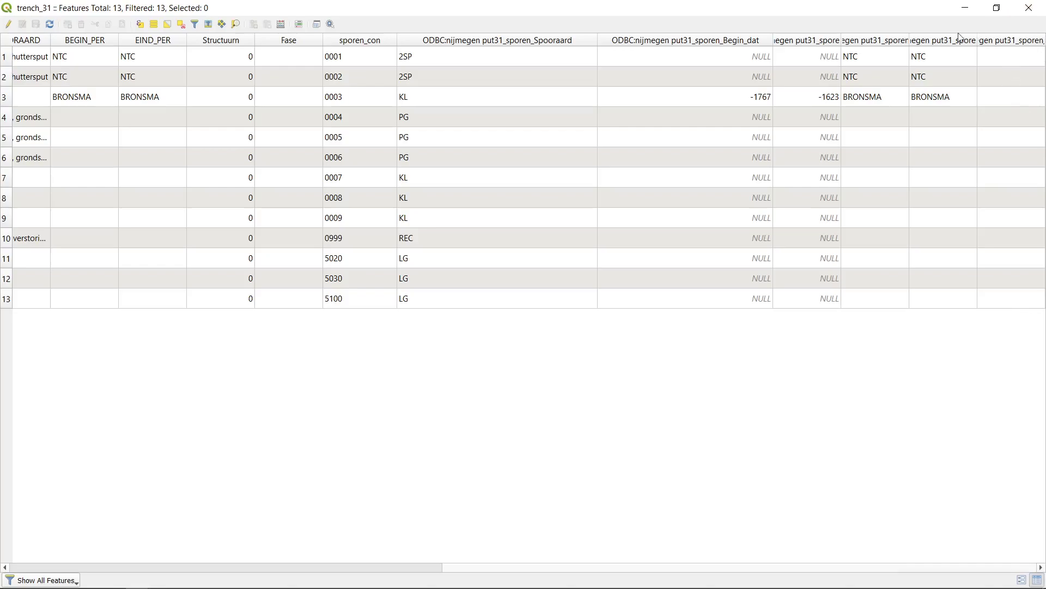
pyautogui.click(1016, 7)
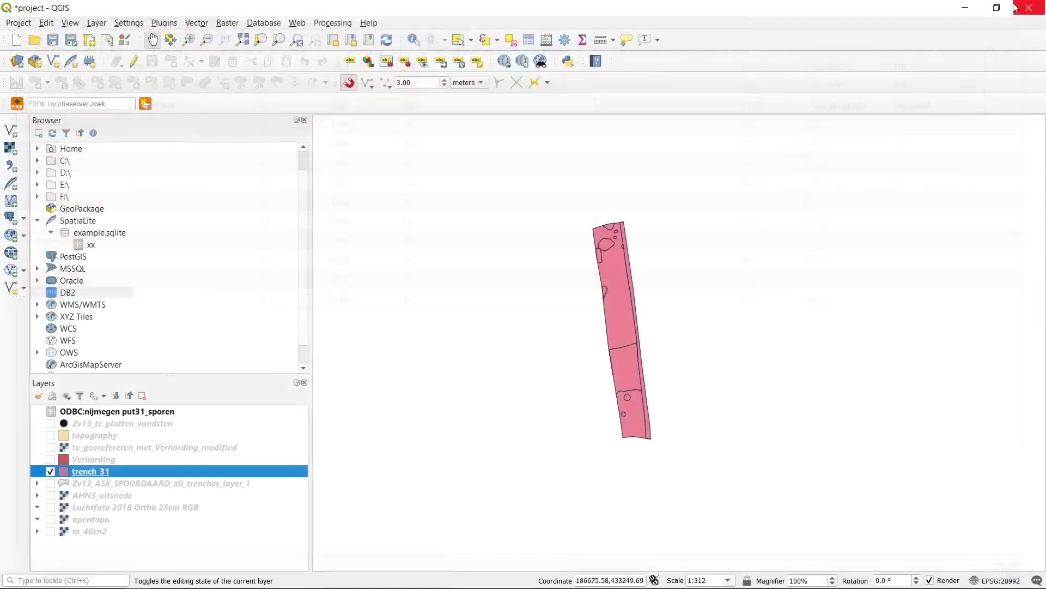
# Identify the large oval feature near the trench's north end and widen the results so the joined field names are readable.
pyautogui.click(415, 41)
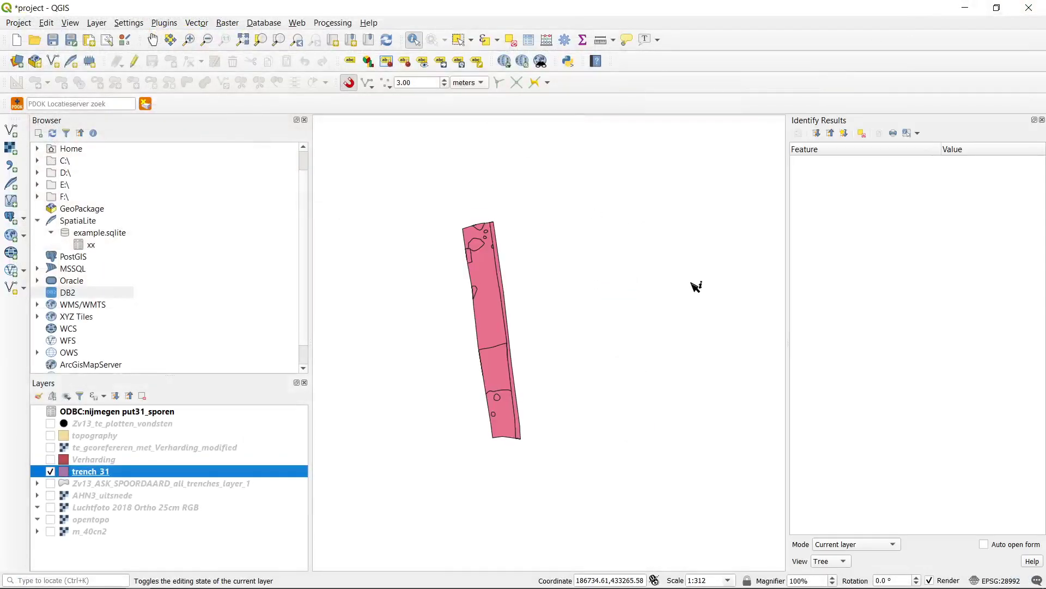
pyautogui.click(481, 251)
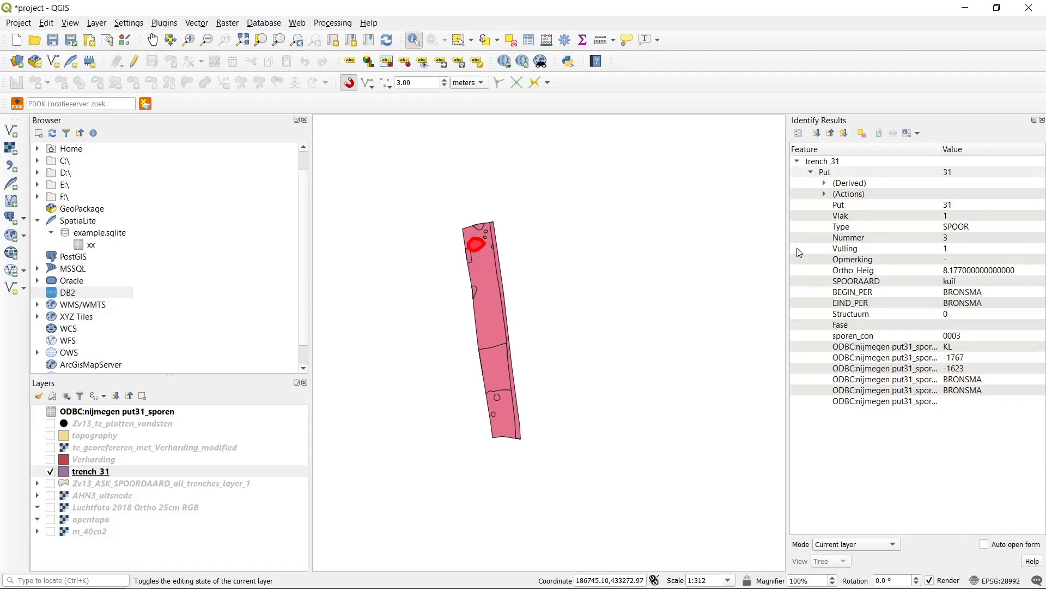
pyautogui.moveTo(788, 250); pyautogui.dragTo(665, 250)
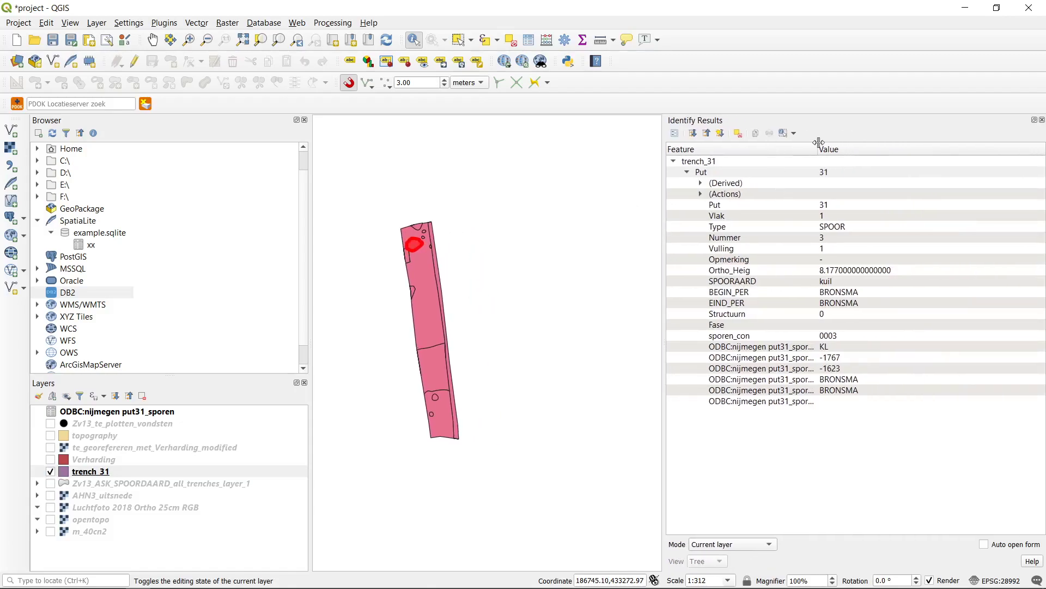
pyautogui.moveTo(818, 149); pyautogui.dragTo(926, 154)
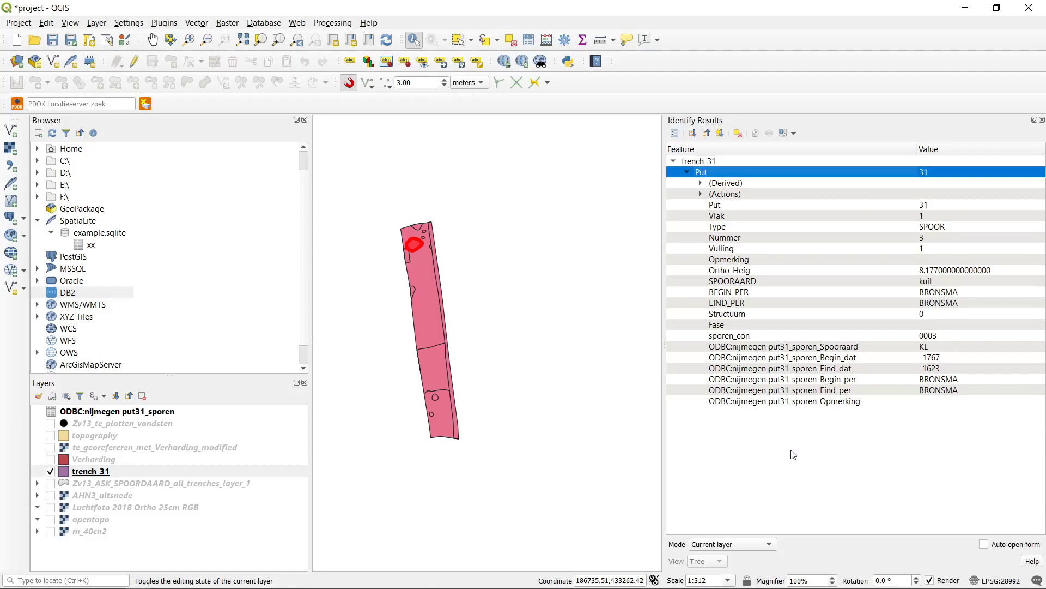
pyautogui.moveTo(630, 585)
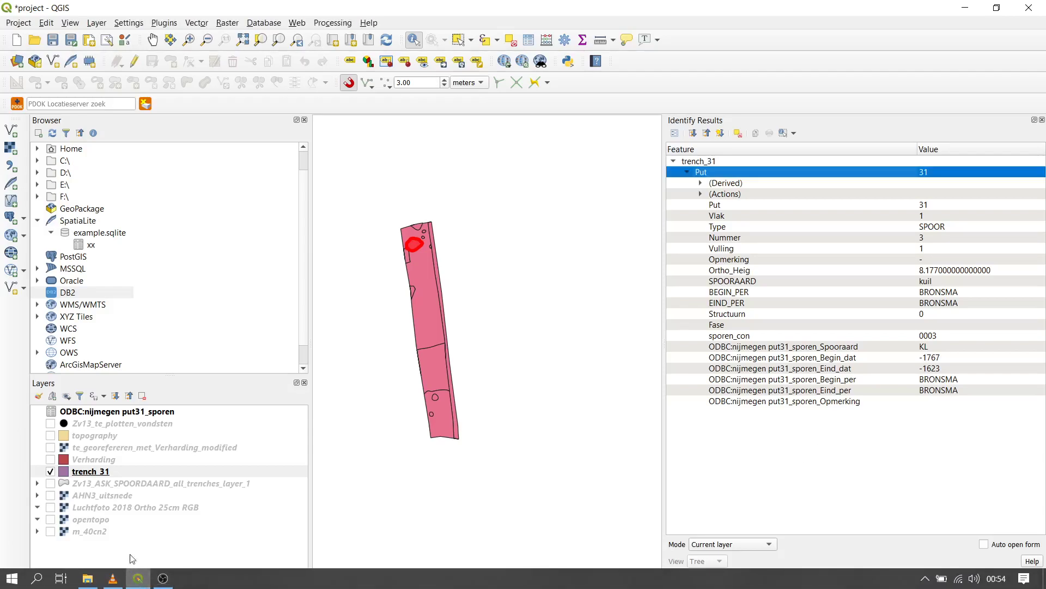